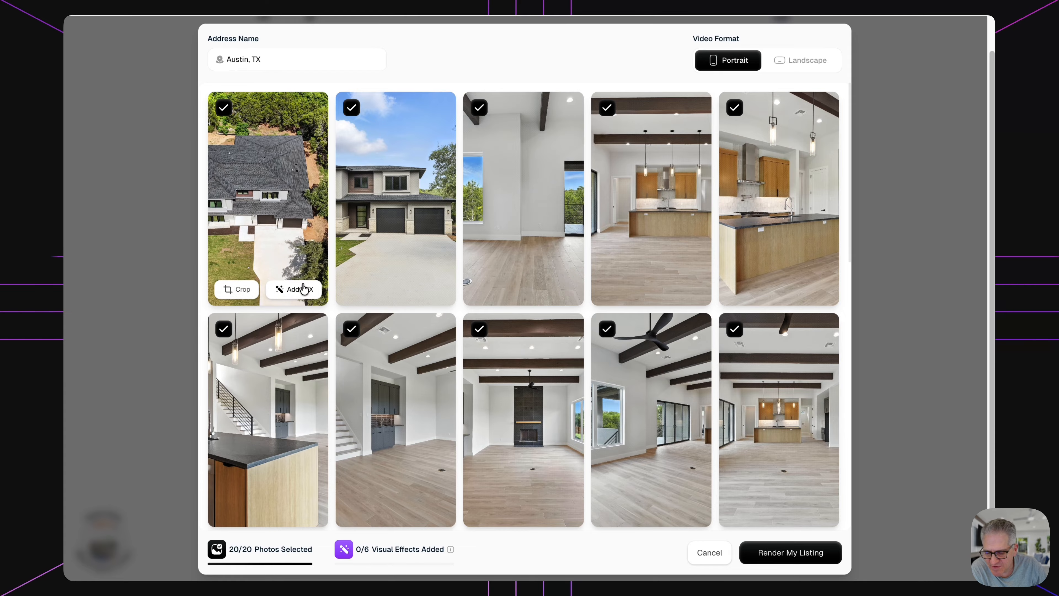
# Apply the Day To Twilight visual effect to the front exterior photo with the two garage doors.
pyautogui.click(432, 288)
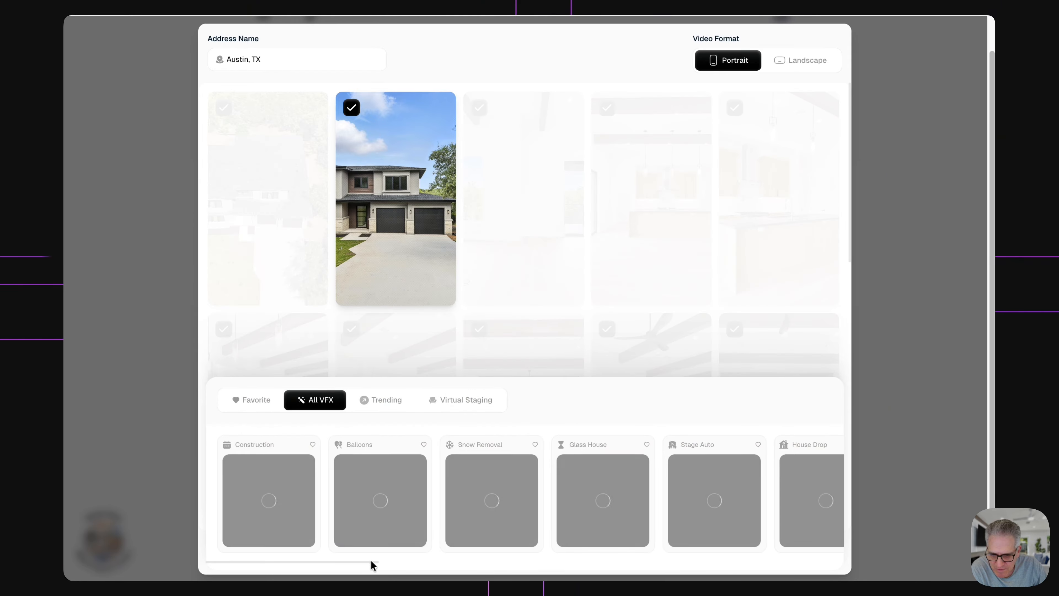
pyautogui.hscroll(3, 373, 559)
pyautogui.hscroll(10, 401, 568)
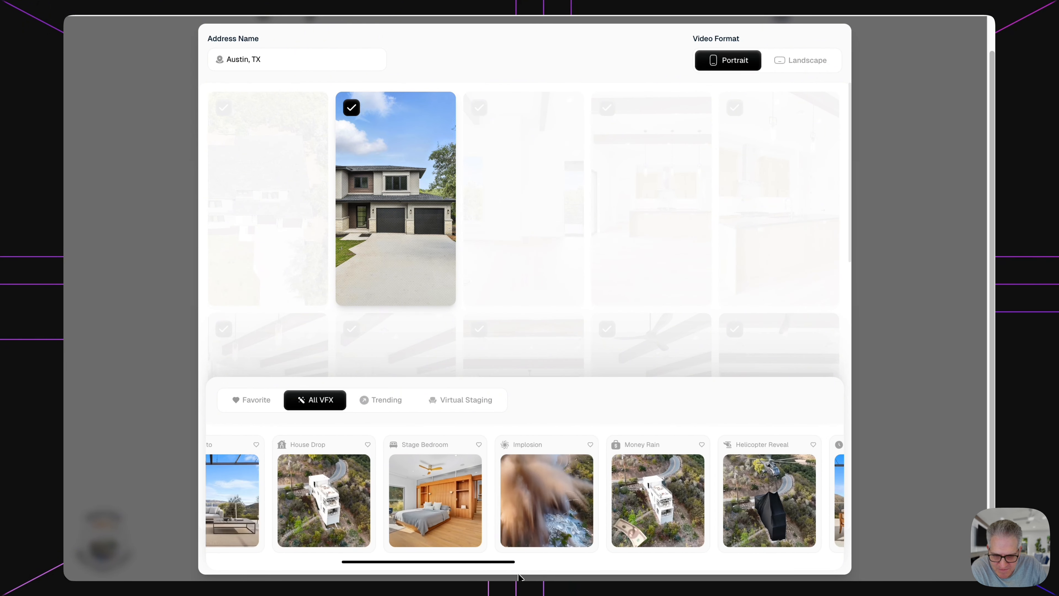
pyautogui.hscroll(5, 335, 524)
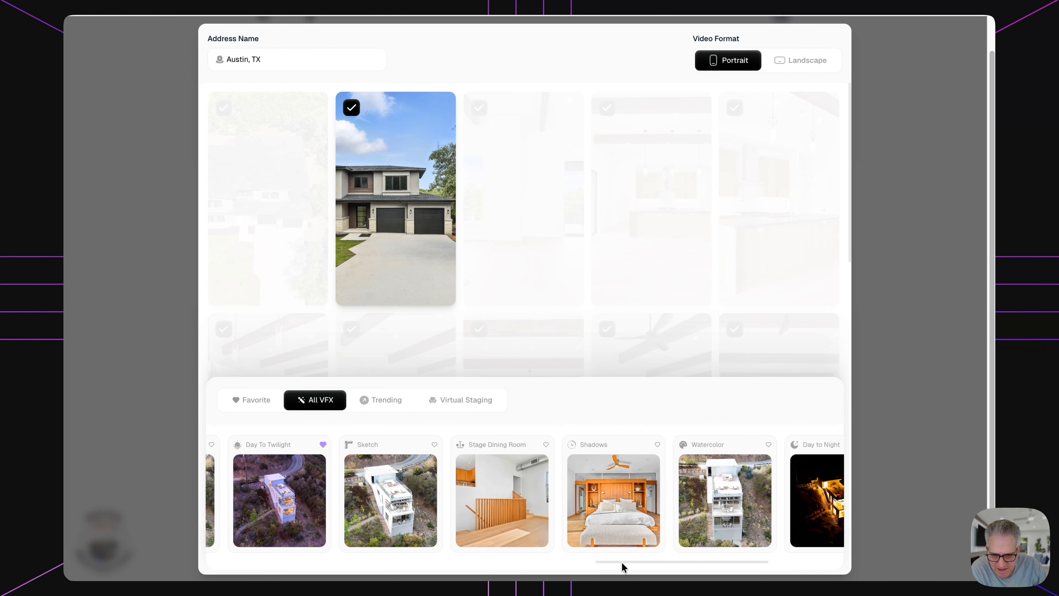
pyautogui.moveTo(621, 561)
pyautogui.mouseDown()
pyautogui.moveTo(587, 558)
pyautogui.moveTo(660, 574)
pyautogui.mouseUp()
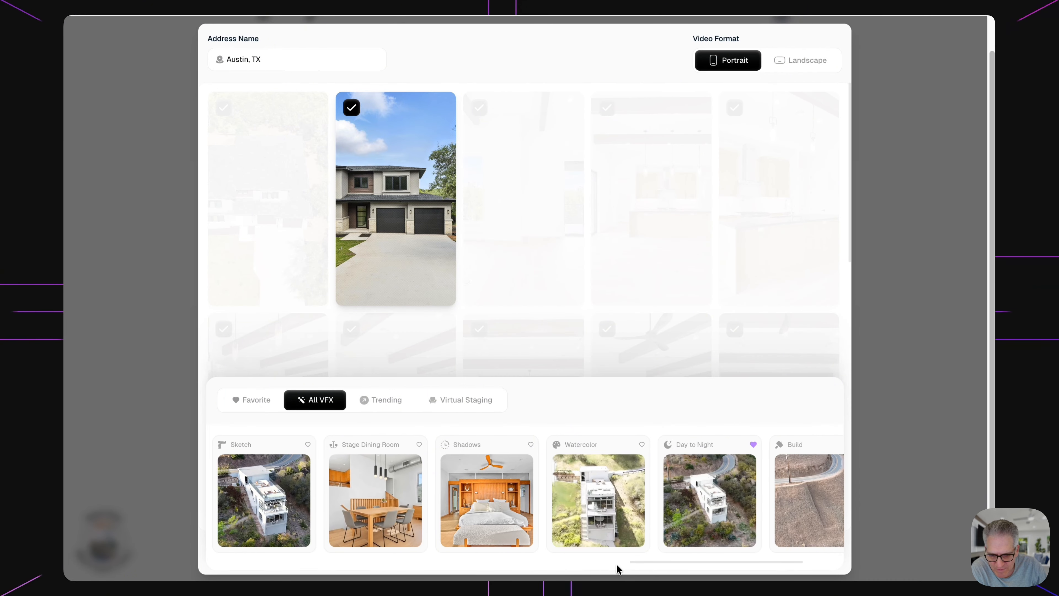
pyautogui.moveTo(647, 561); pyautogui.dragTo(546, 558)
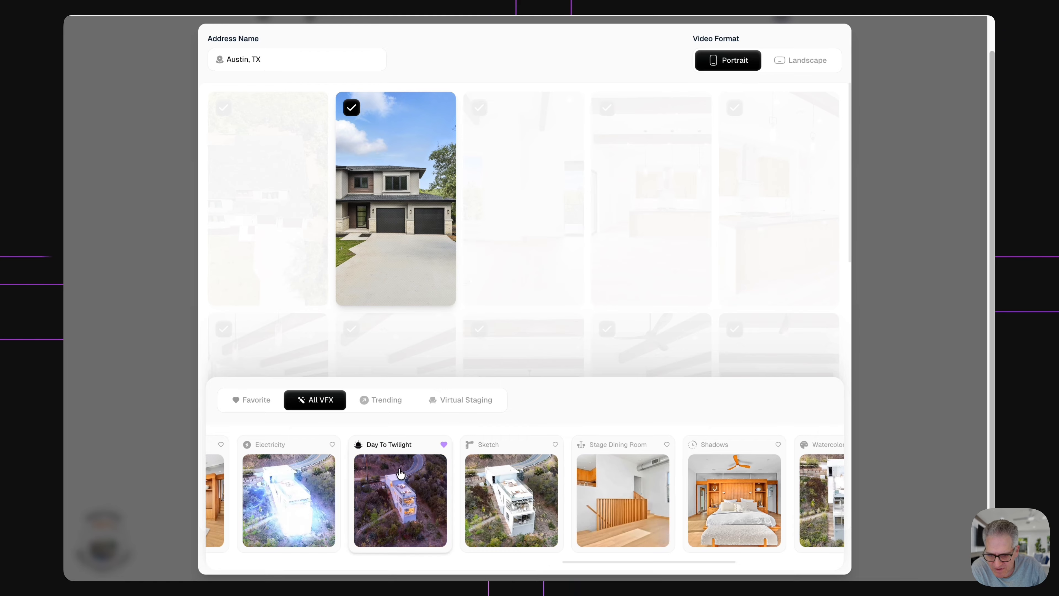
pyautogui.click(417, 505)
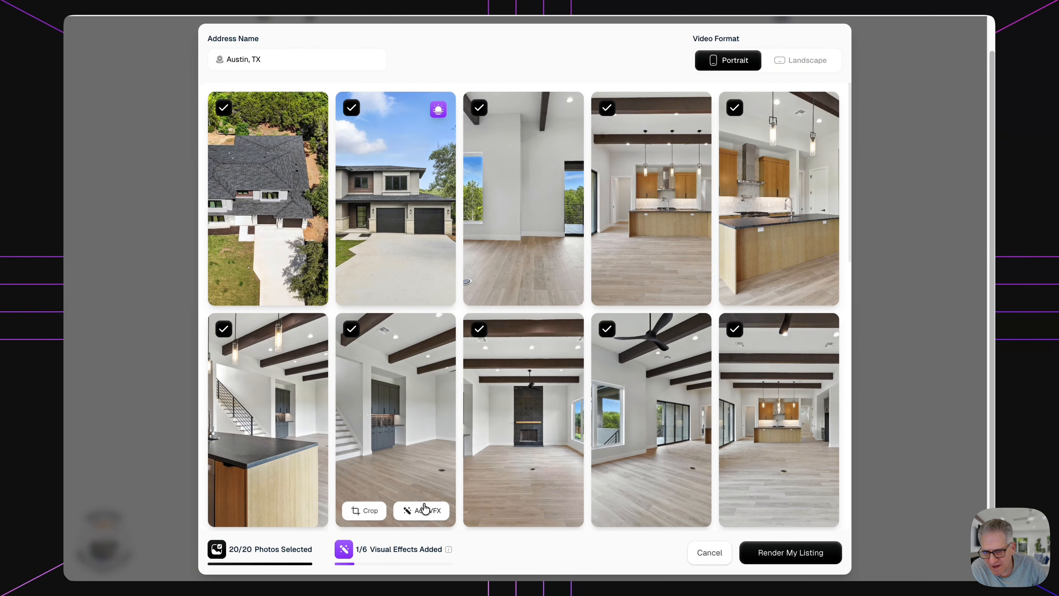
pyautogui.moveTo(439, 121)
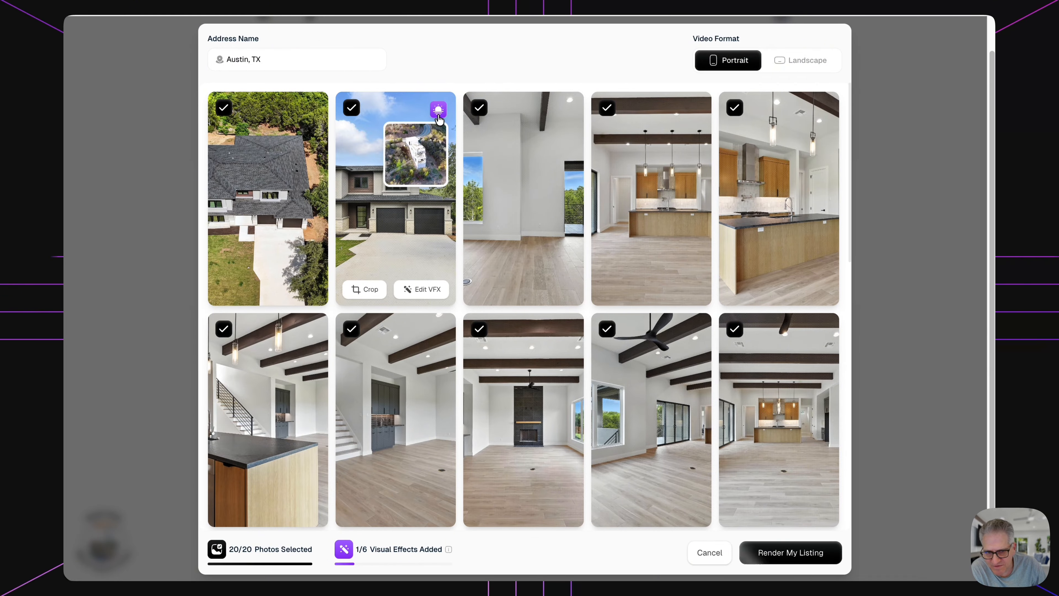
# Apply the Timelapse visual effect to the covered balcony photo with the central column.
pyautogui.scroll(-10, 640, 483)
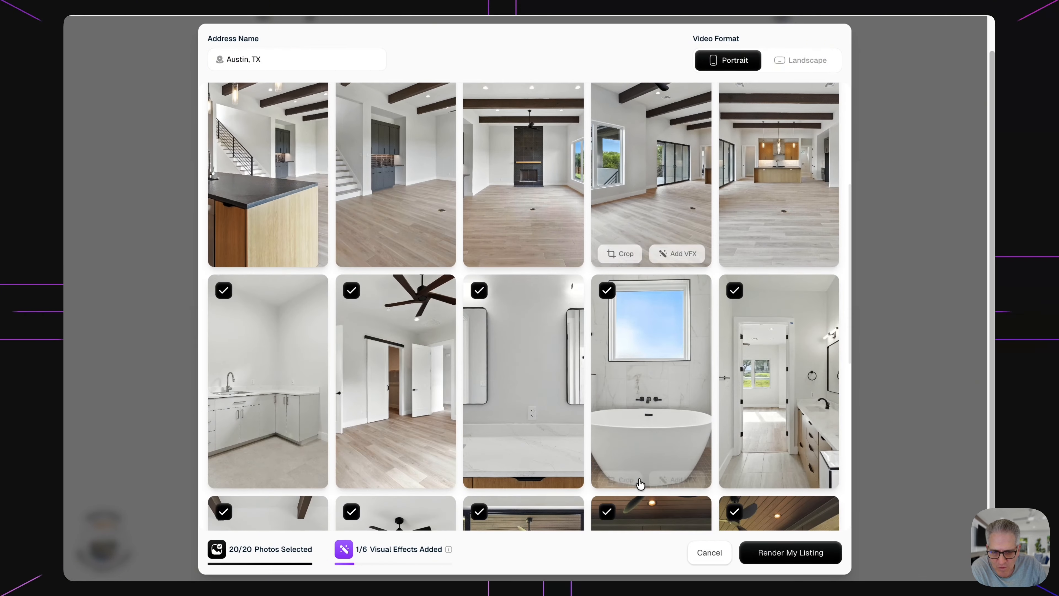
pyautogui.scroll(-5, 641, 485)
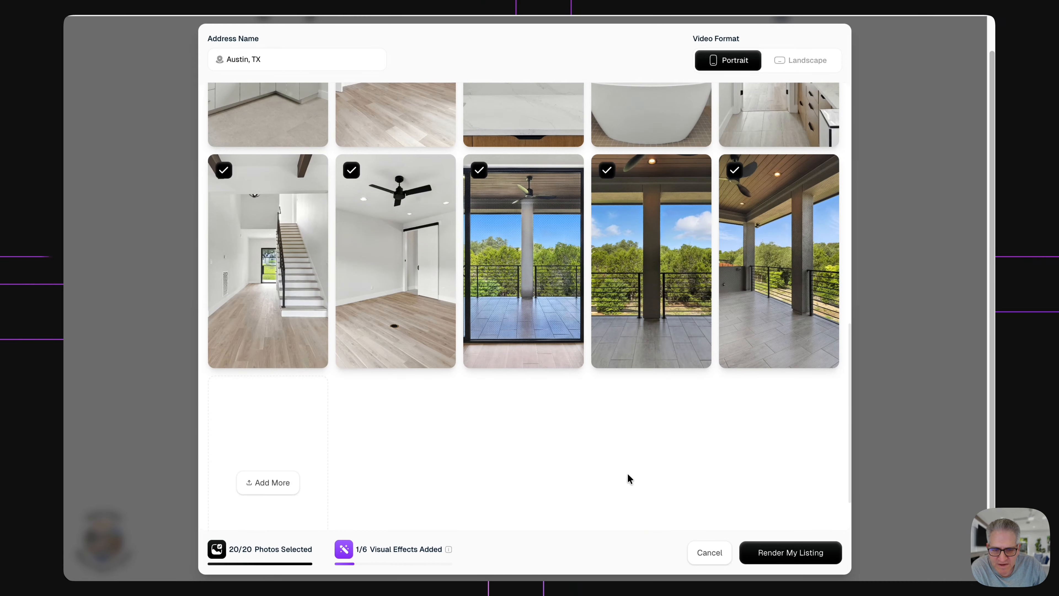
pyautogui.moveTo(523, 280)
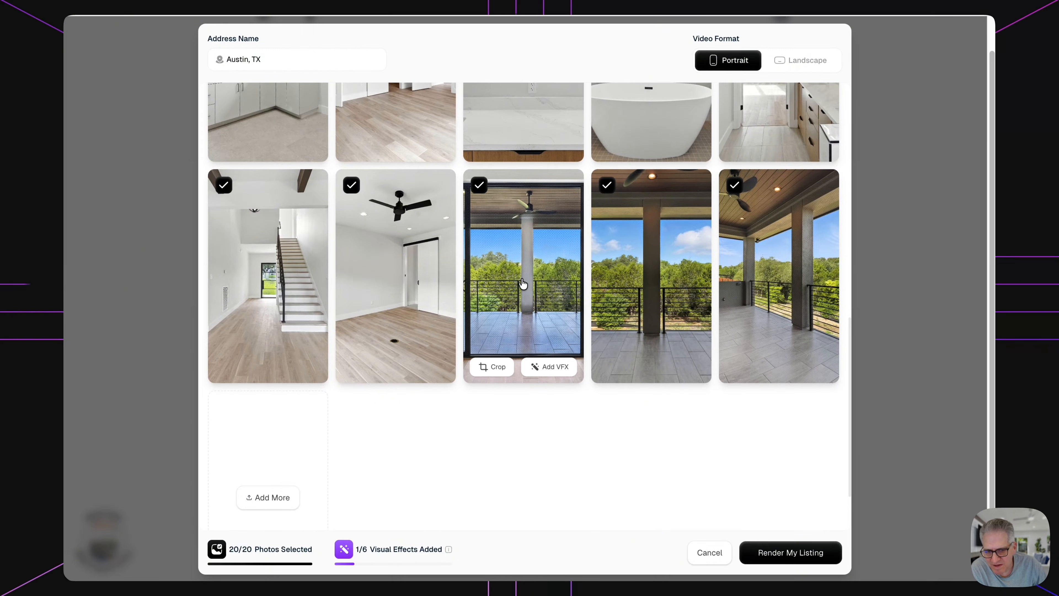
pyautogui.moveTo(620, 293)
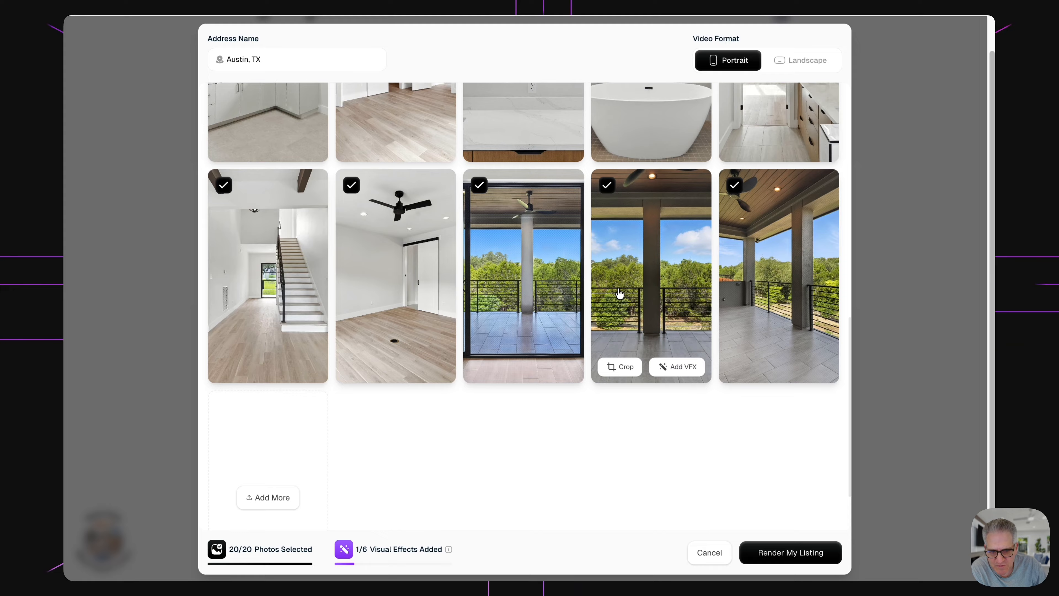
pyautogui.click(666, 365)
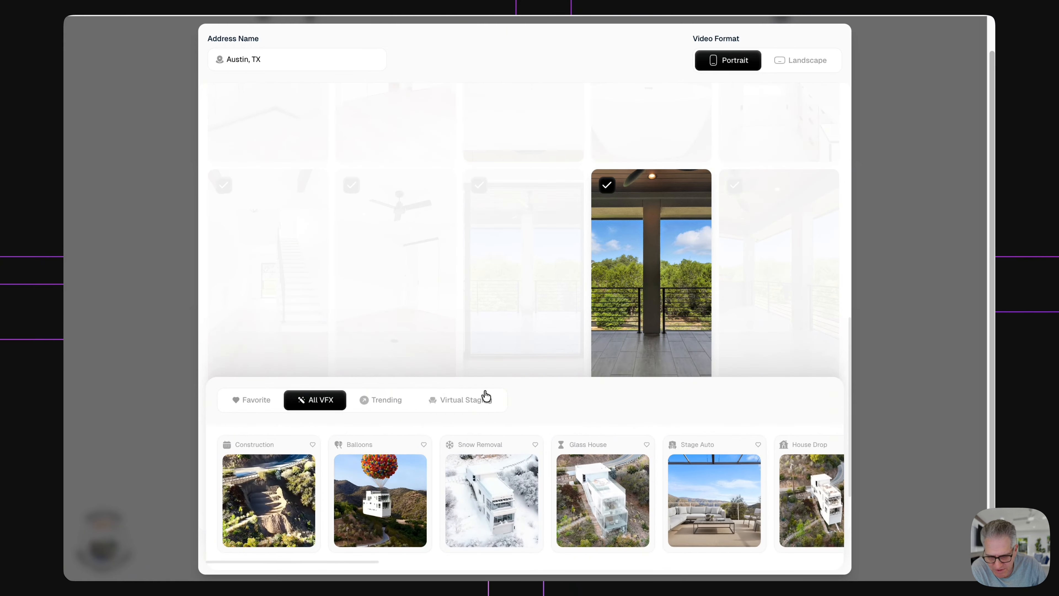
pyautogui.moveTo(367, 561); pyautogui.dragTo(629, 559)
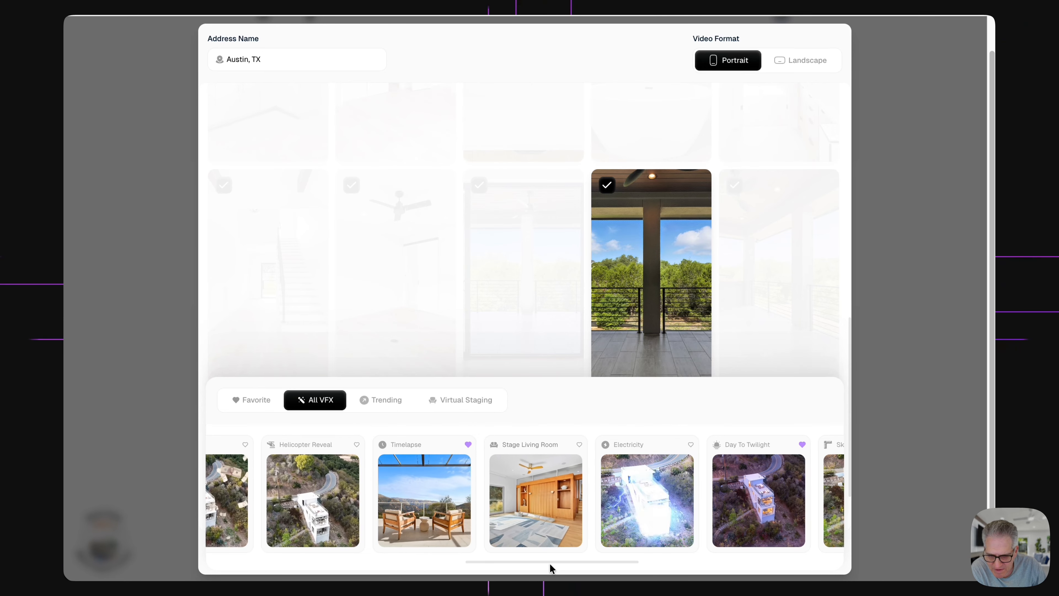
pyautogui.click(440, 476)
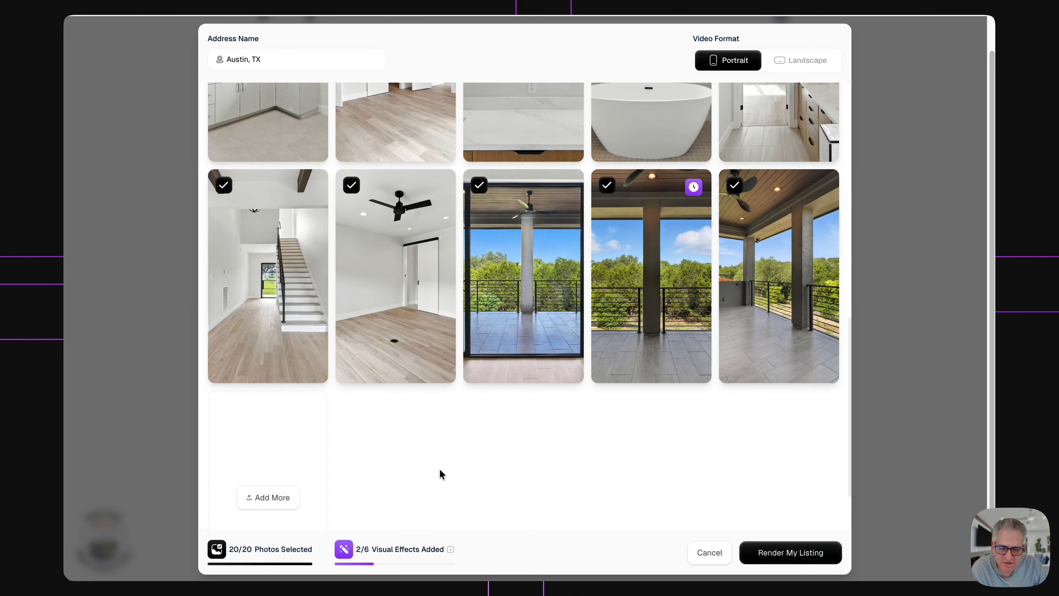
pyautogui.moveTo(693, 186)
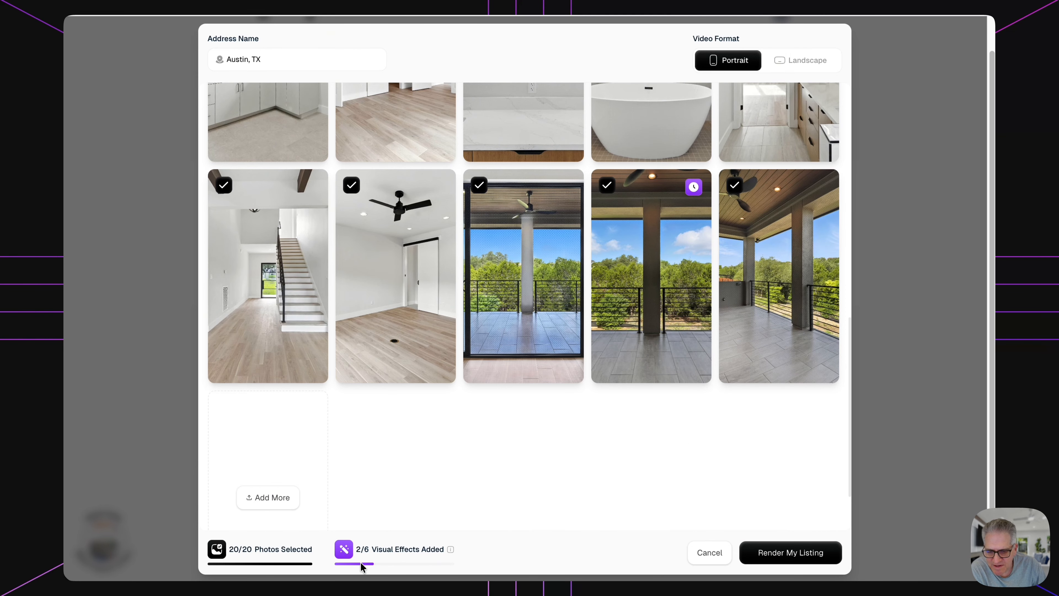
# Apply the Day To Twilight visual effect to the aerial photo of the house.
pyautogui.scroll(10, 509, 460)
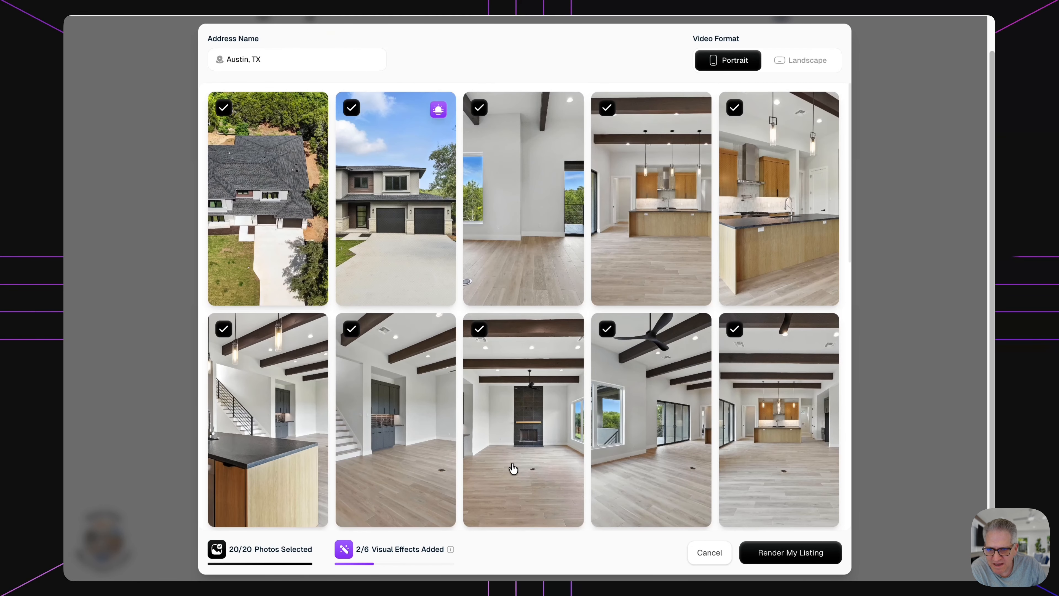
pyautogui.moveTo(280, 275)
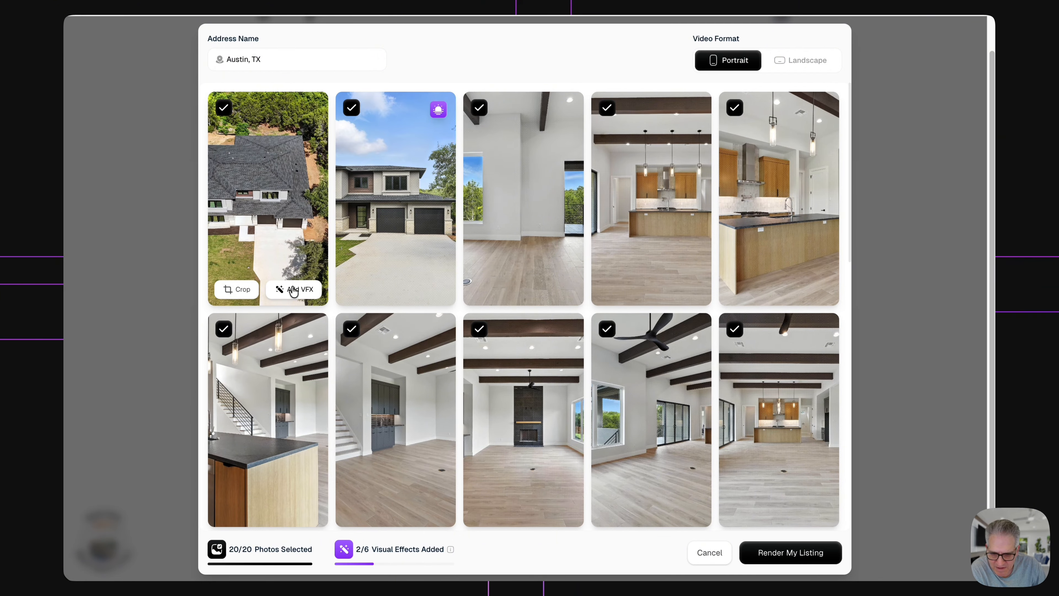
pyautogui.click(293, 289)
pyautogui.moveTo(372, 563); pyautogui.dragTo(702, 575)
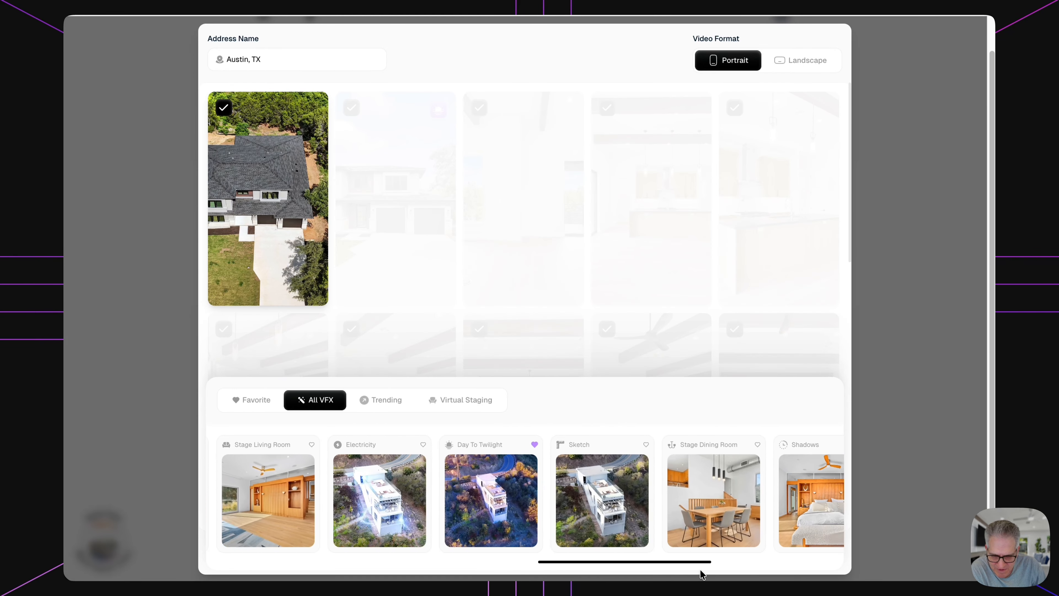
pyautogui.click(488, 490)
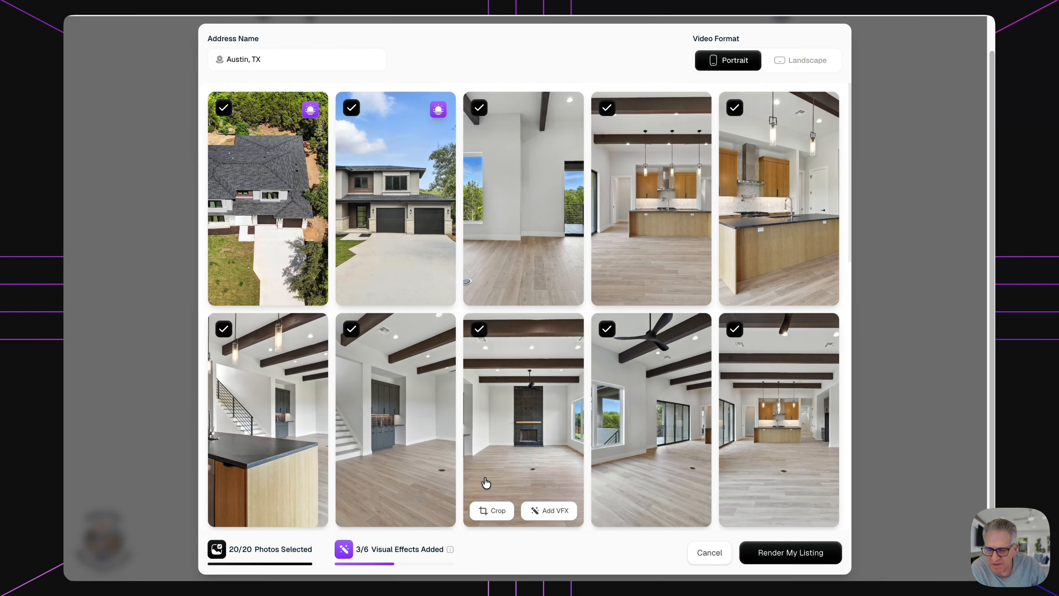
pyautogui.moveTo(250, 225)
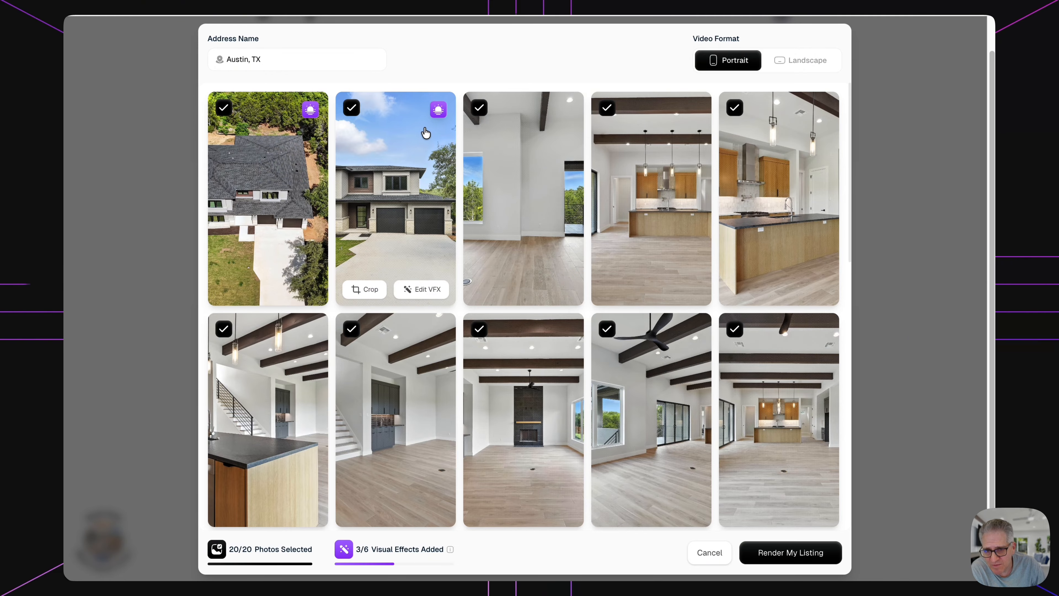
# Change the visual effect on the front exterior photo with the two garage doors to Day to Night.
pyautogui.click(429, 290)
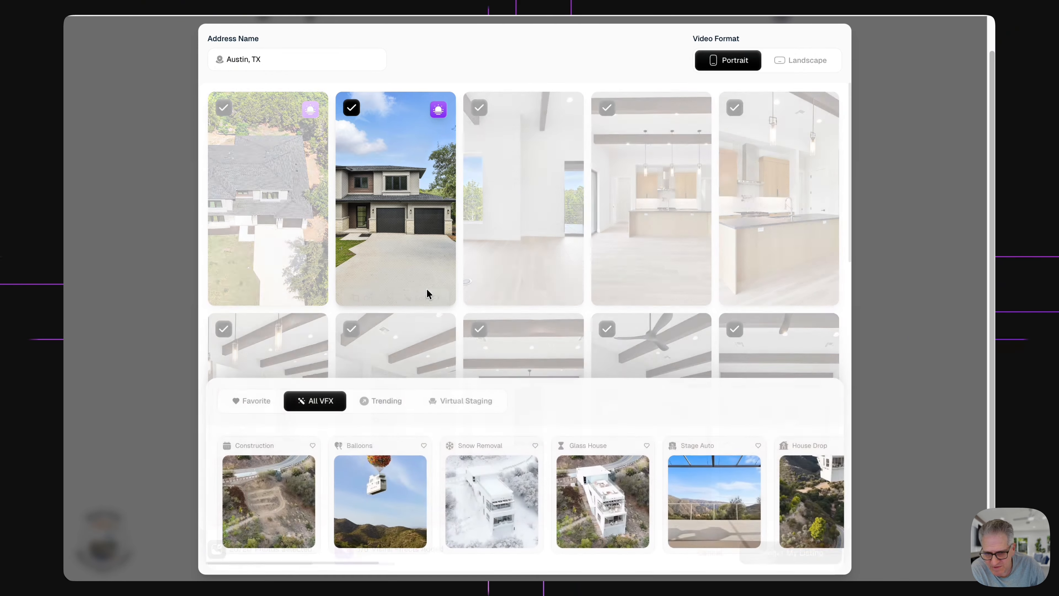
pyautogui.hscroll(2, 419, 561)
pyautogui.moveTo(419, 561); pyautogui.dragTo(713, 570)
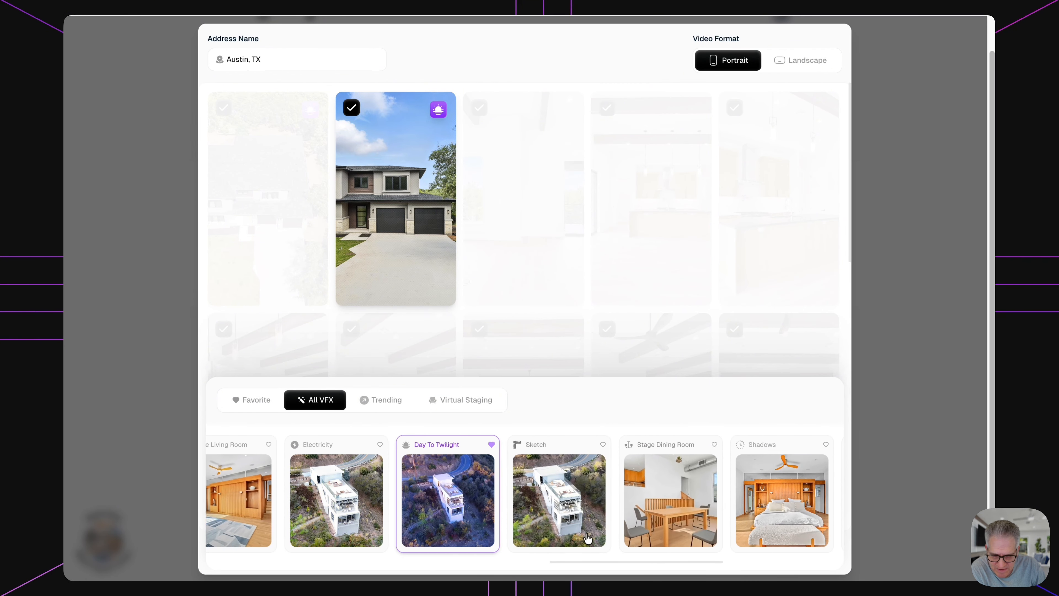
pyautogui.moveTo(605, 561); pyautogui.dragTo(709, 566)
pyautogui.click(430, 184)
pyautogui.moveTo(401, 132)
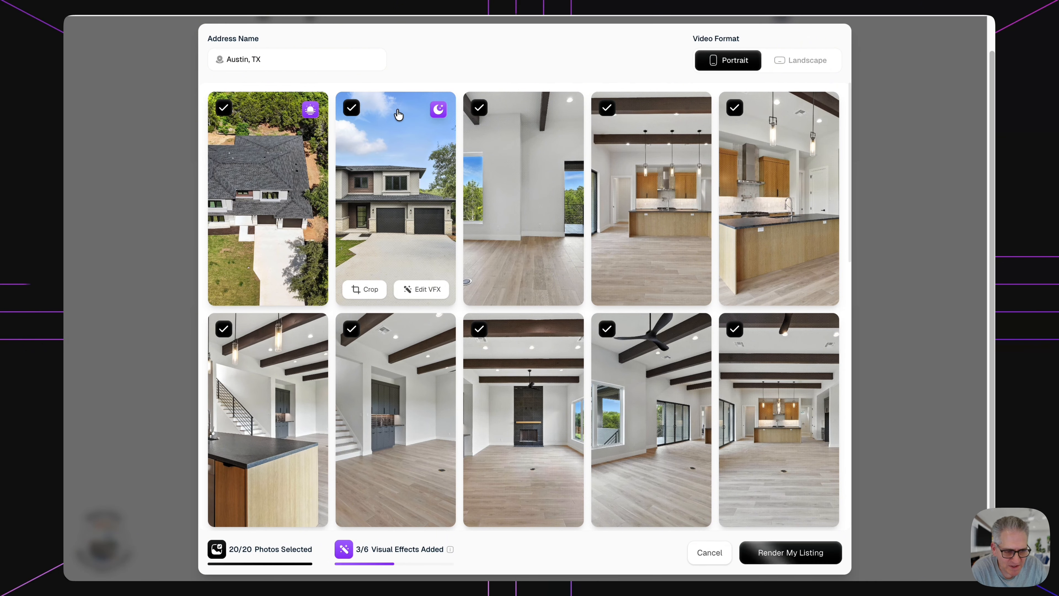
# Review the listing photos and their assigned effects, from the exteriors through the interiors to the balcony shots.
pyautogui.moveTo(261, 144)
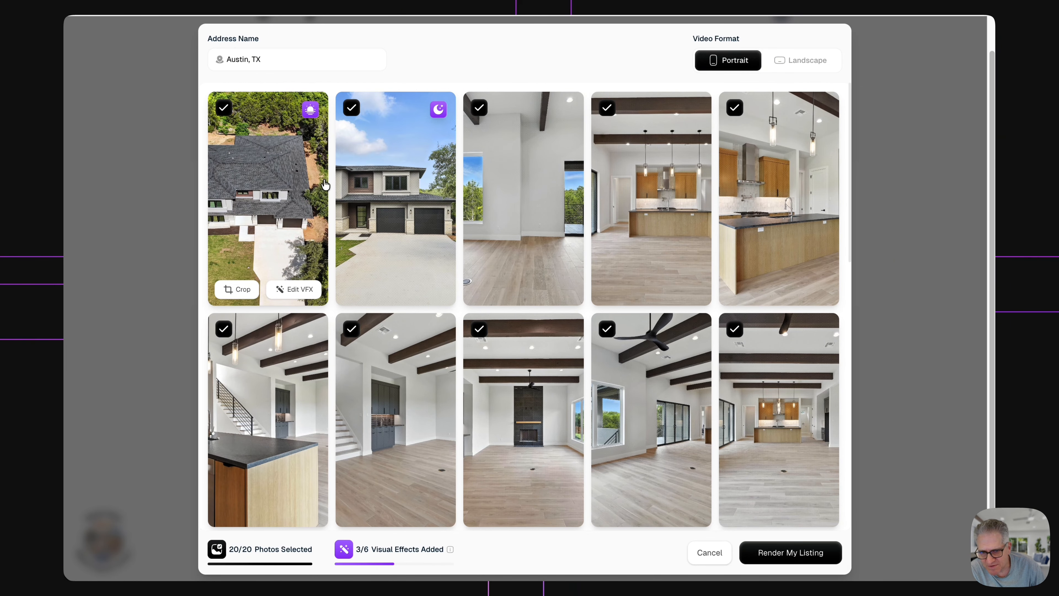
pyautogui.moveTo(376, 188)
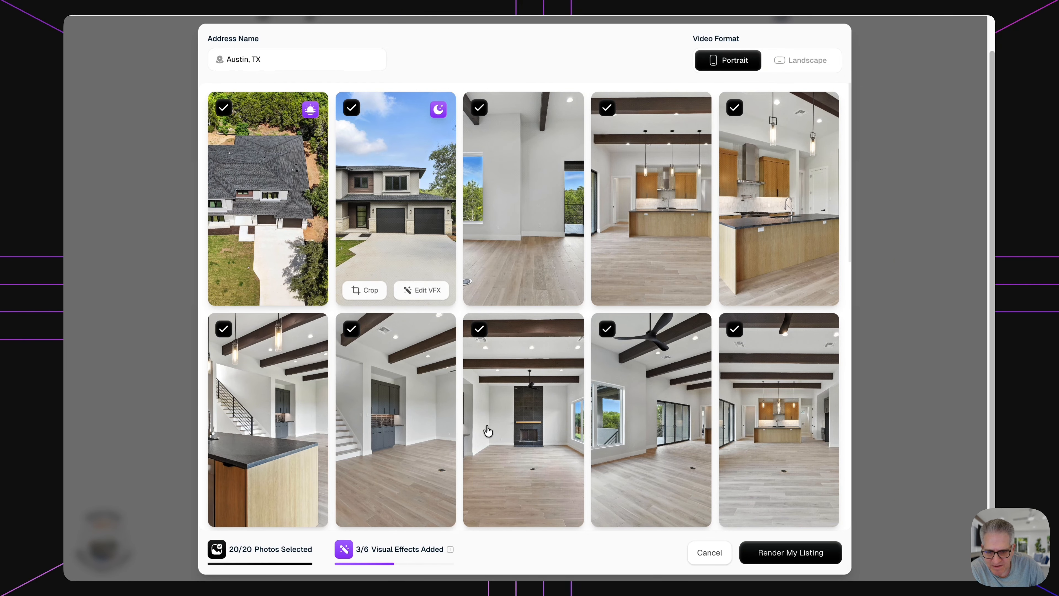
pyautogui.scroll(-8, 490, 459)
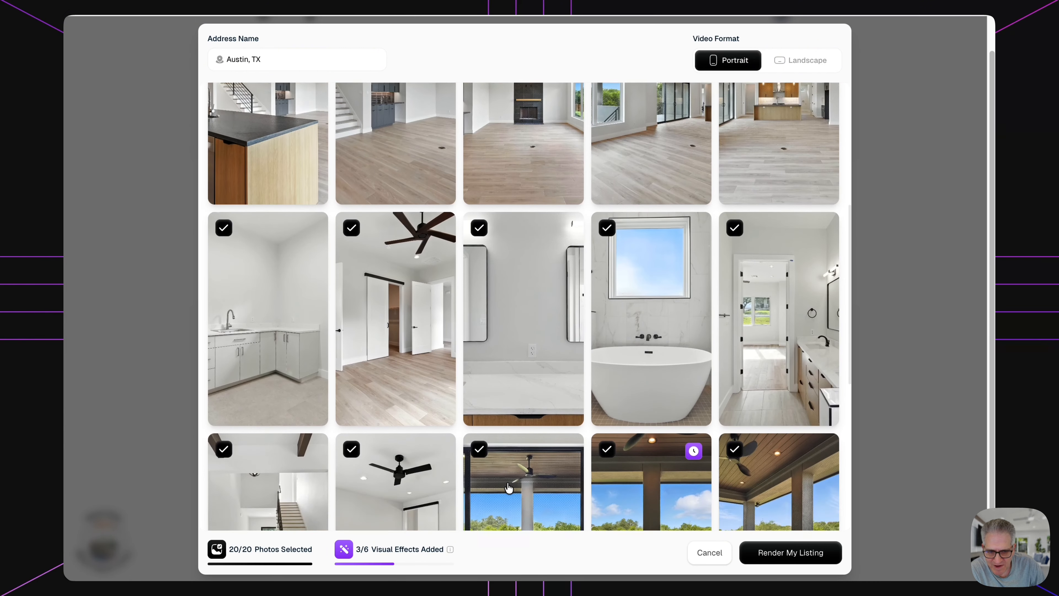
pyautogui.scroll(-5, 508, 486)
pyautogui.moveTo(666, 393)
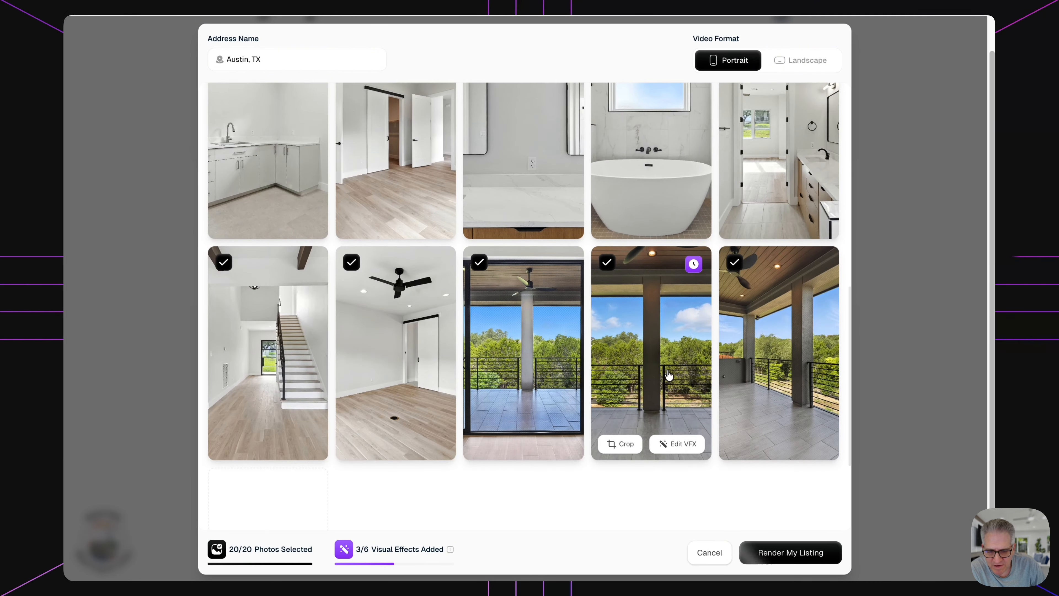
pyautogui.moveTo(513, 348)
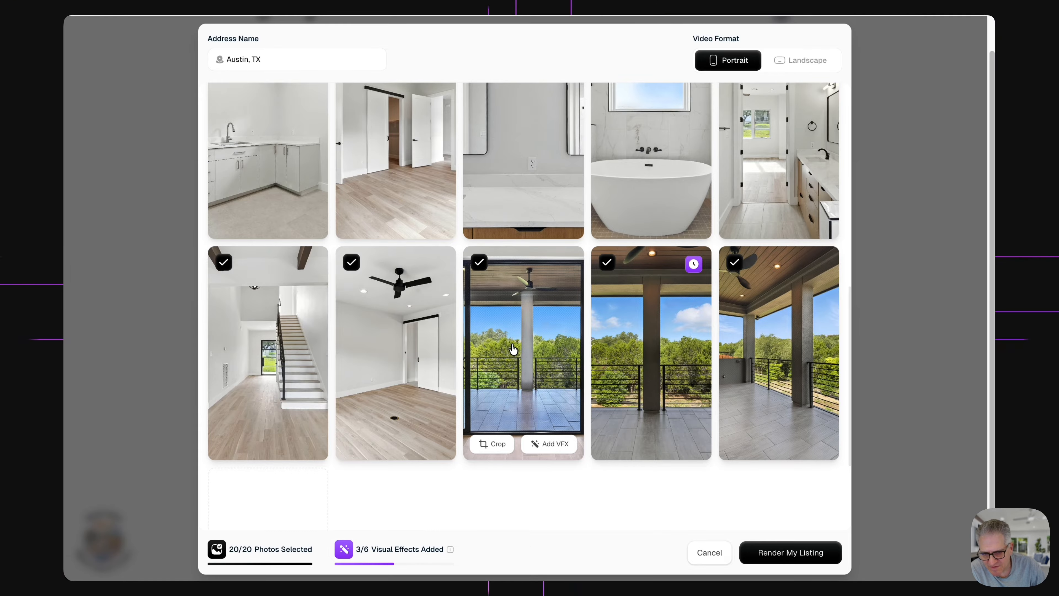
pyautogui.scroll(-4, 582, 378)
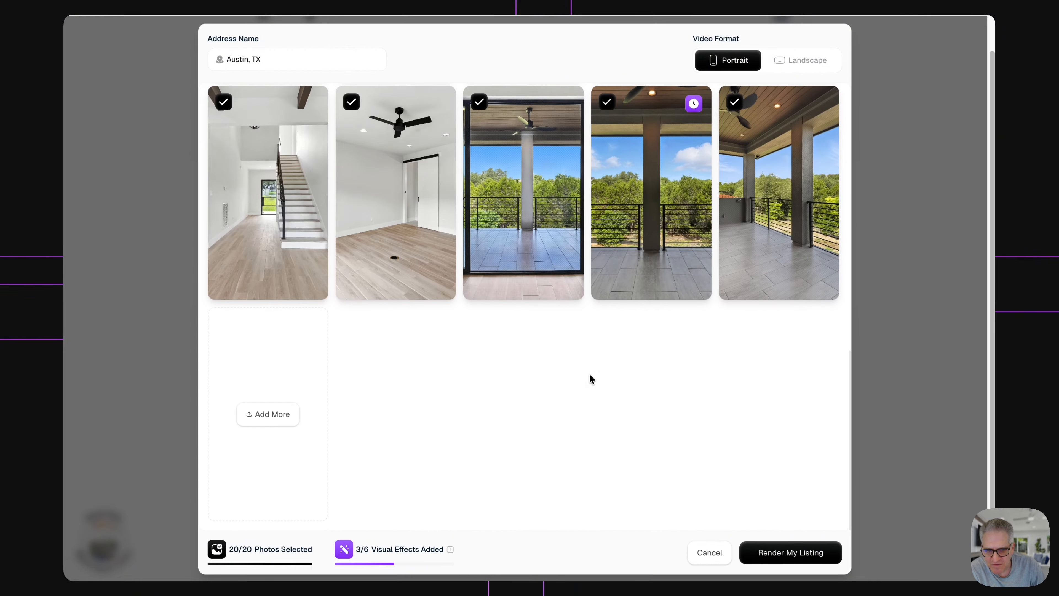
pyautogui.scroll(14, 589, 378)
pyautogui.scroll(3, 593, 376)
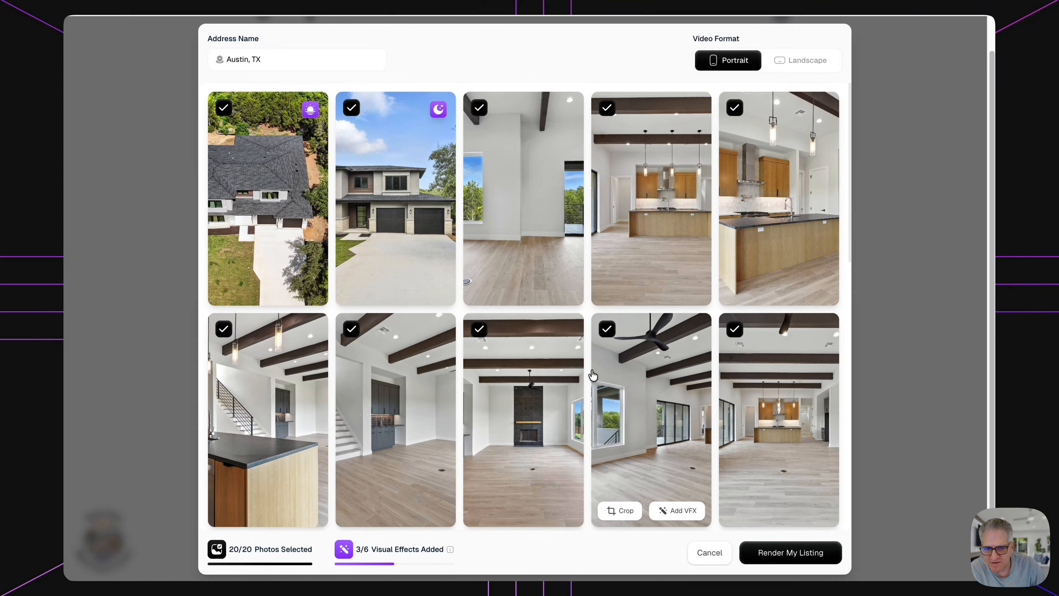
pyautogui.scroll(-9, 594, 375)
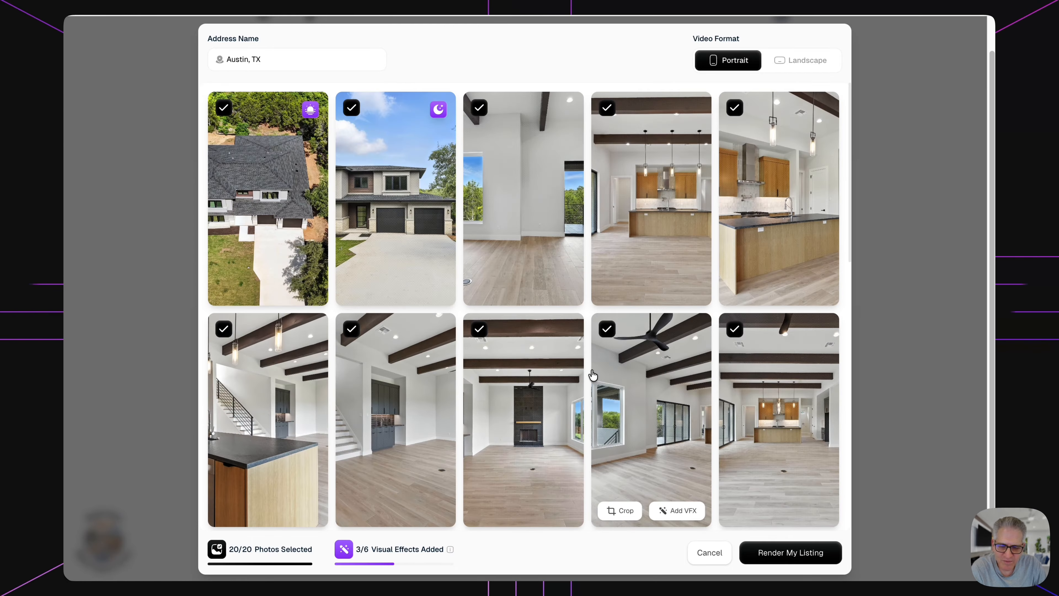
pyautogui.scroll(-9, 591, 375)
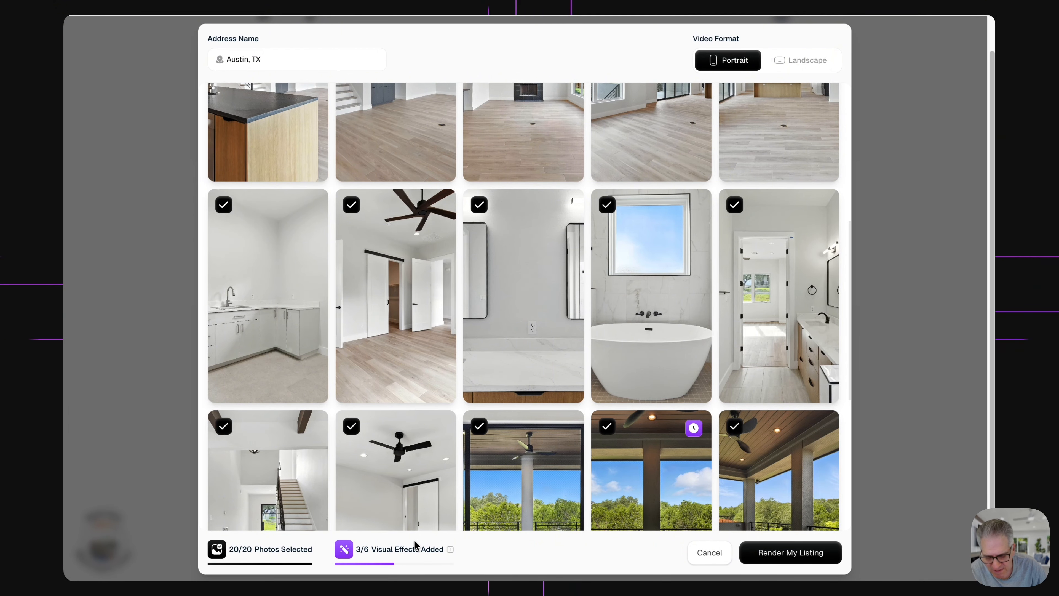
pyautogui.moveTo(481, 350)
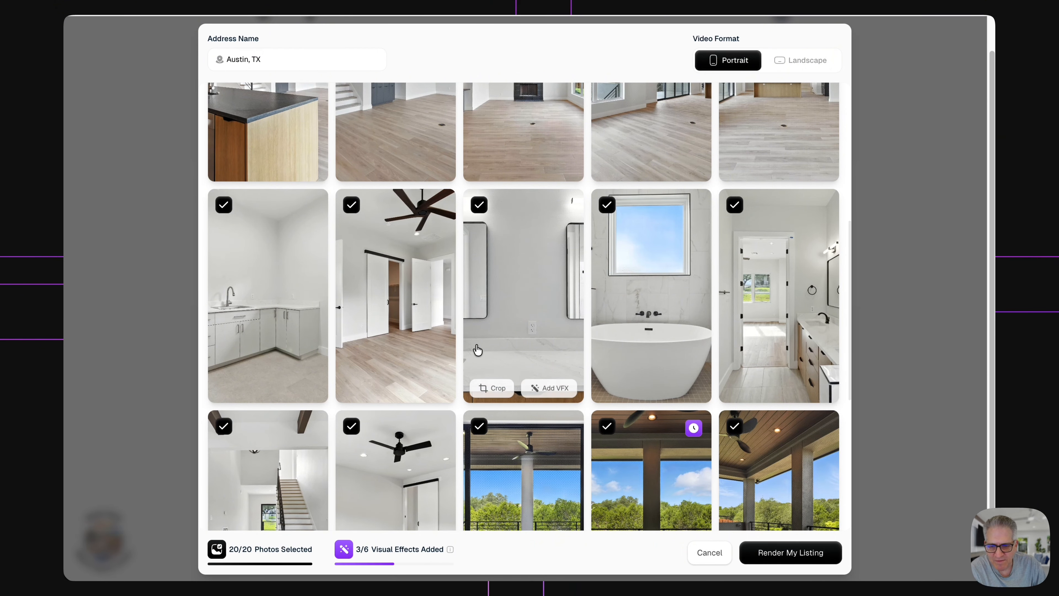
# Apply the Stage Living Room virtual staging effect to the empty living room photo with the central fireplace.
pyautogui.scroll(3, 479, 353)
pyautogui.scroll(5, 478, 355)
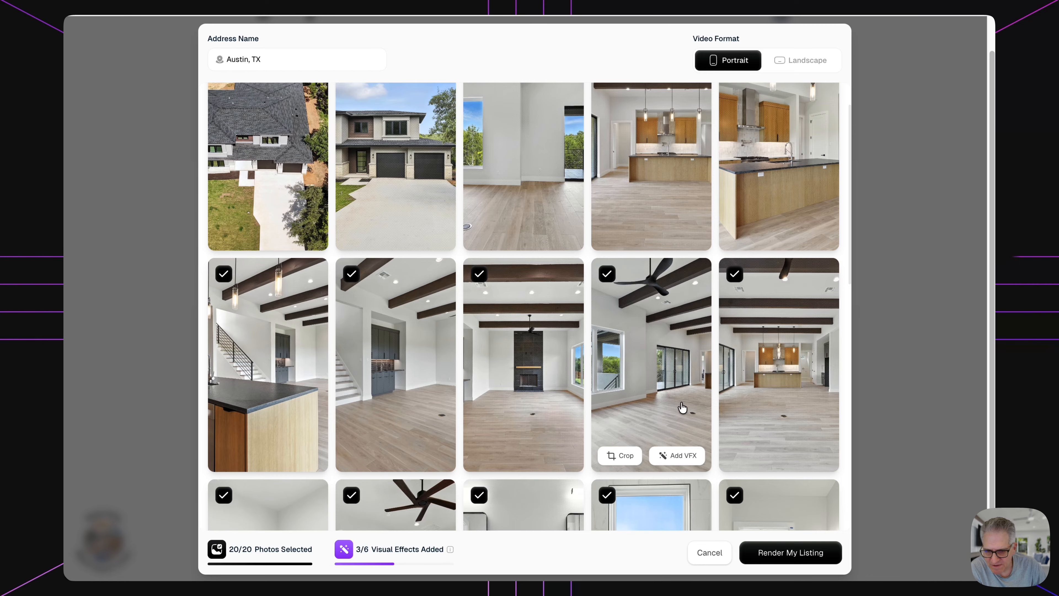
pyautogui.click(542, 457)
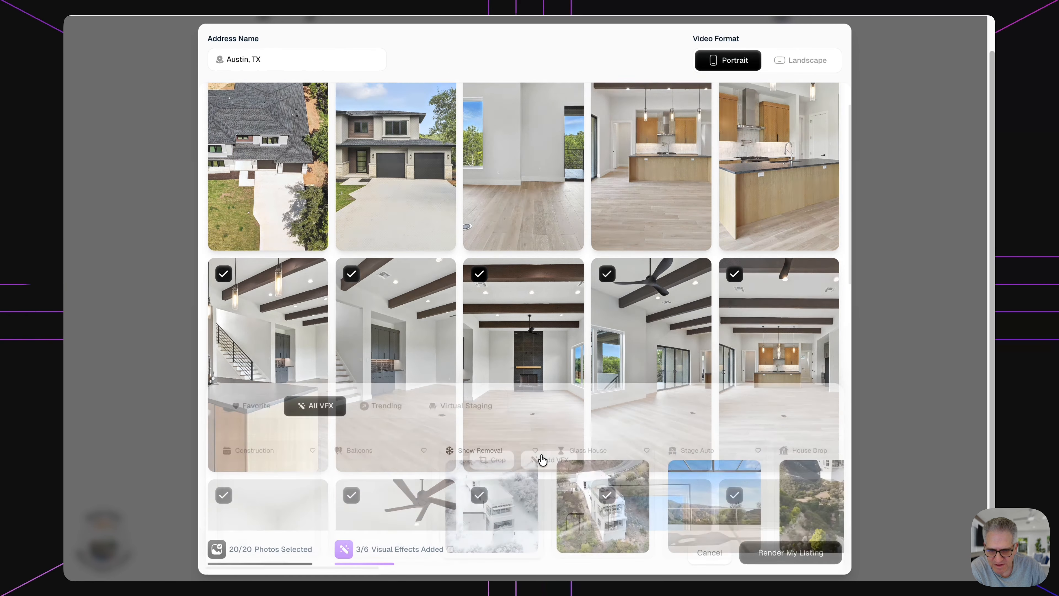
pyautogui.click(454, 401)
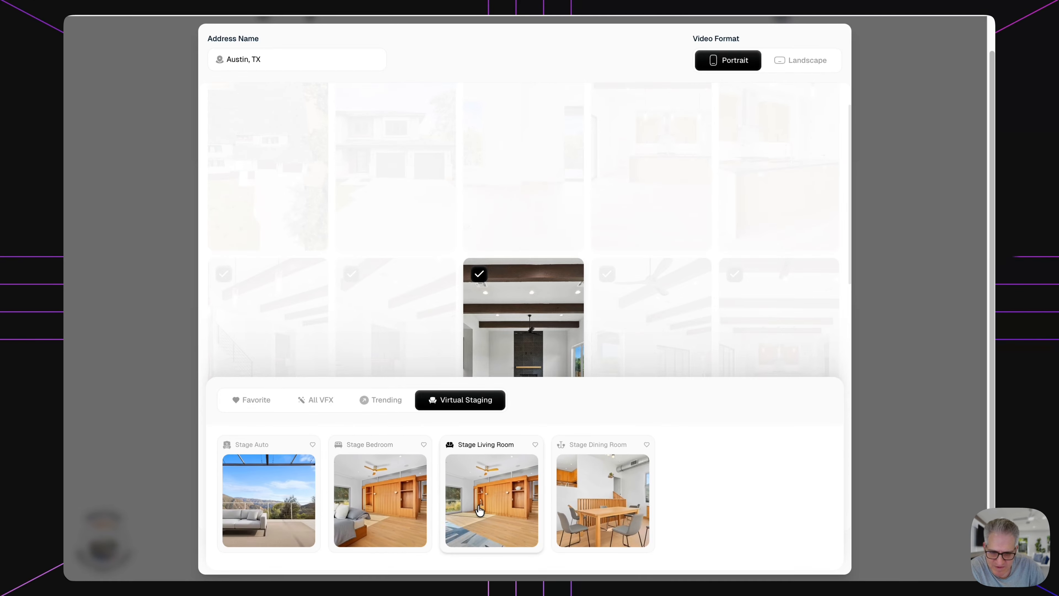
pyautogui.click(523, 499)
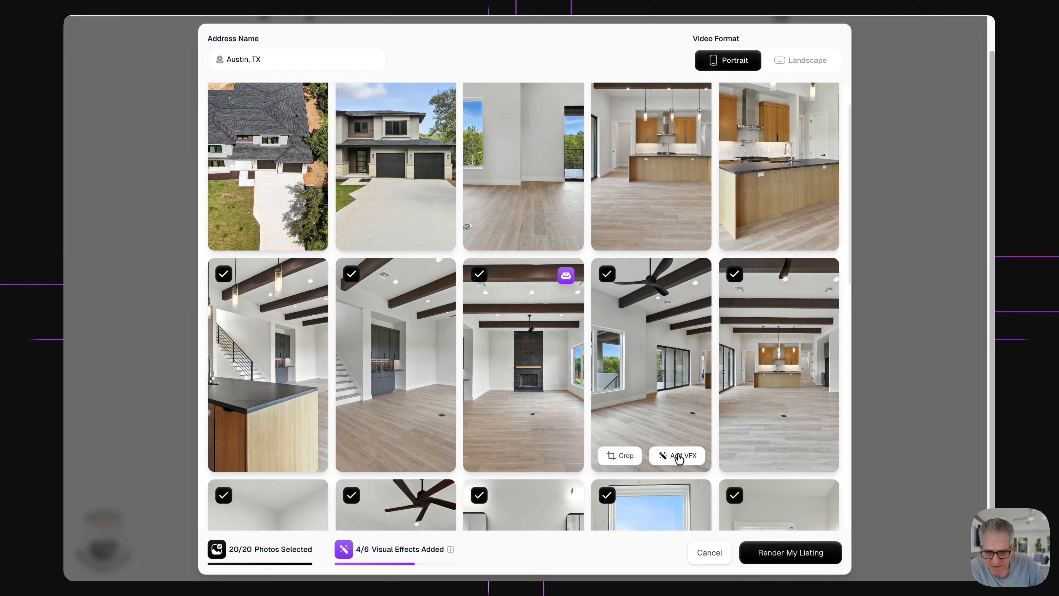
# Apply the Stage Bedroom virtual staging effect to the photo with the dark ceiling fan, sliding barn door and open white door.
pyautogui.scroll(-5, 668, 457)
pyautogui.scroll(-5, 578, 483)
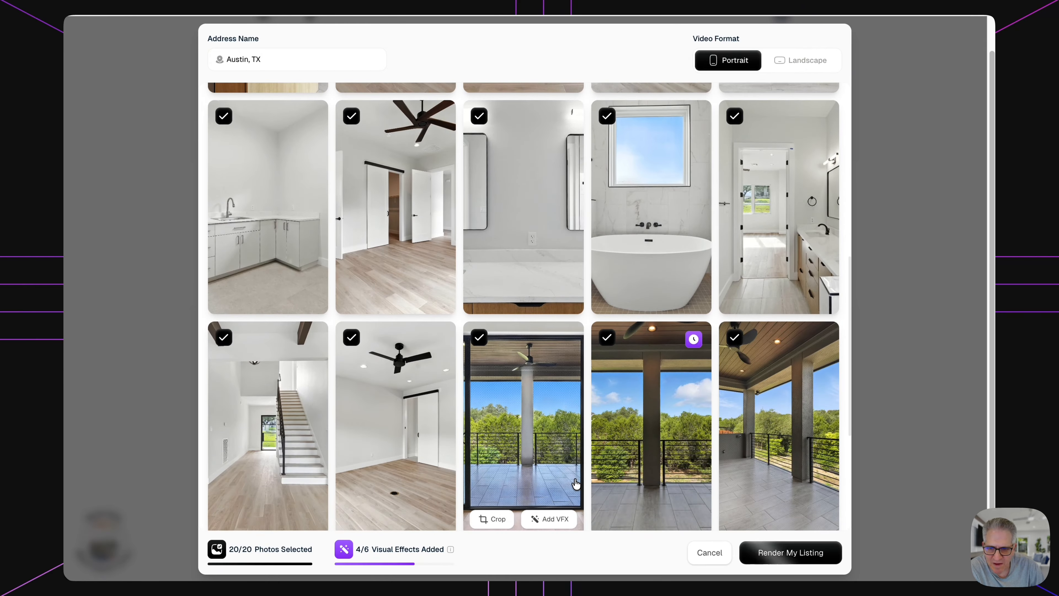
pyautogui.click(432, 268)
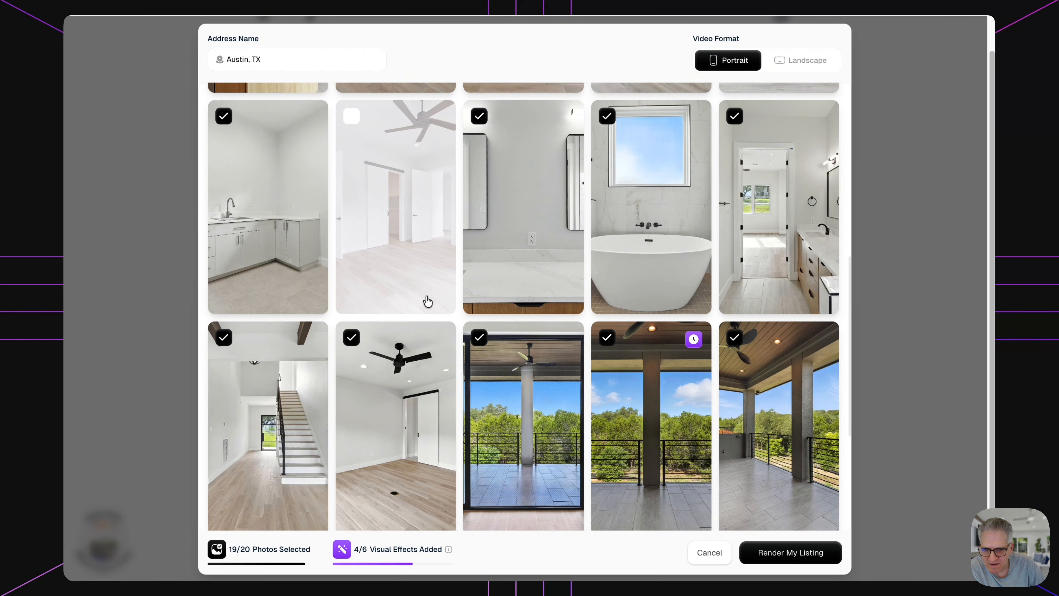
pyautogui.click(428, 301)
pyautogui.click(429, 297)
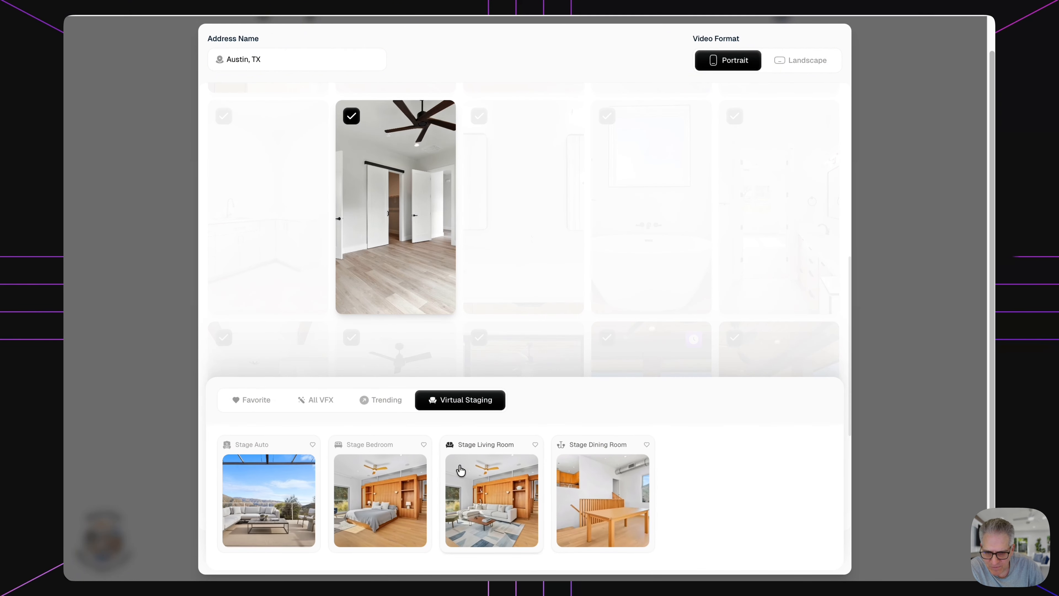
pyautogui.click(381, 482)
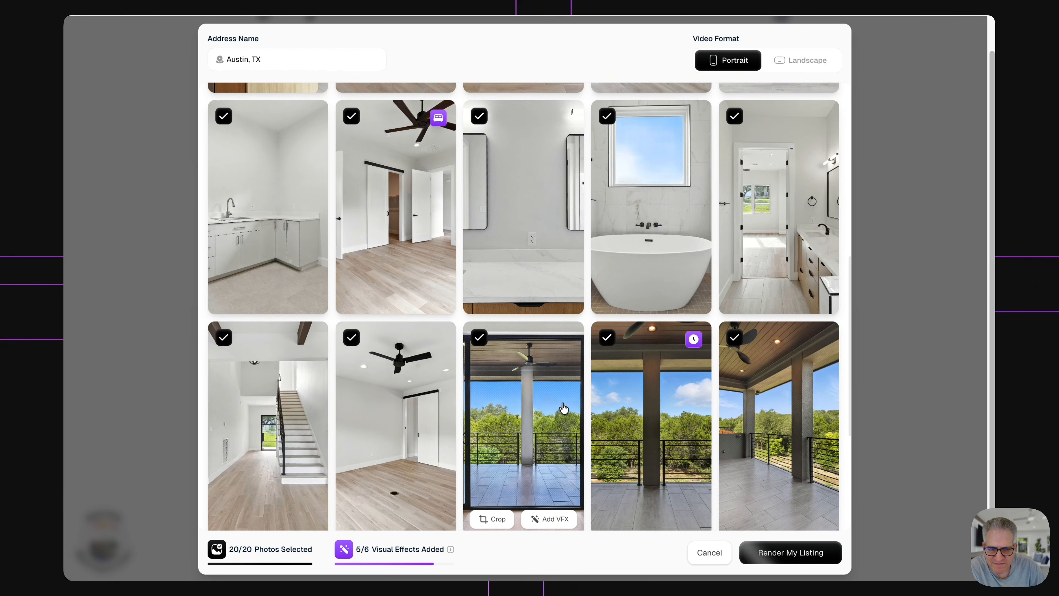
# Apply the Stage Dining Room virtual staging effect to the front-facing kitchen photo with the island and pendant lights.
pyautogui.scroll(-5, 562, 396)
pyautogui.scroll(12, 556, 350)
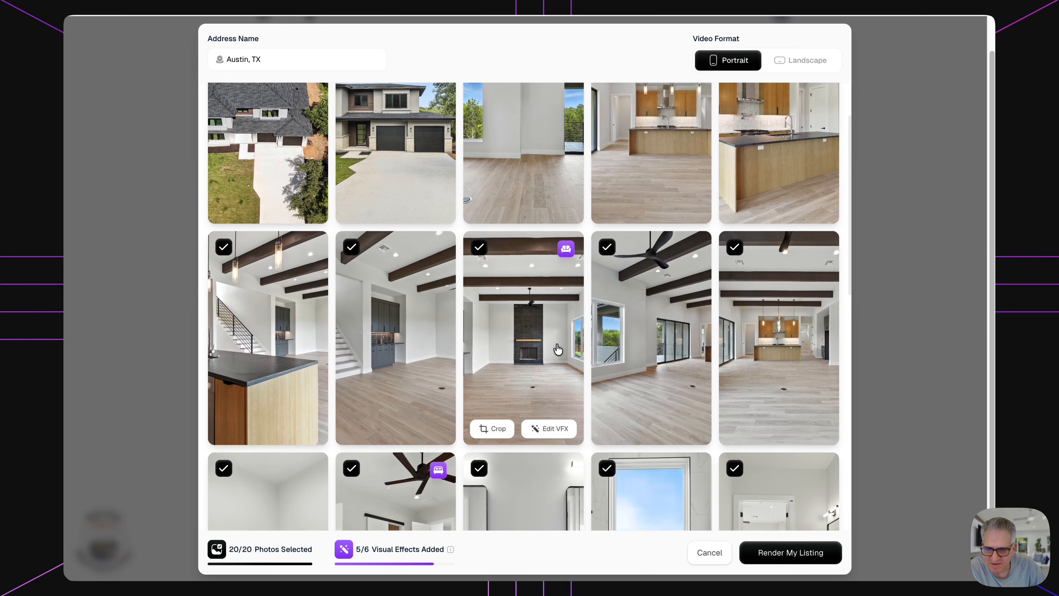
pyautogui.scroll(2, 558, 350)
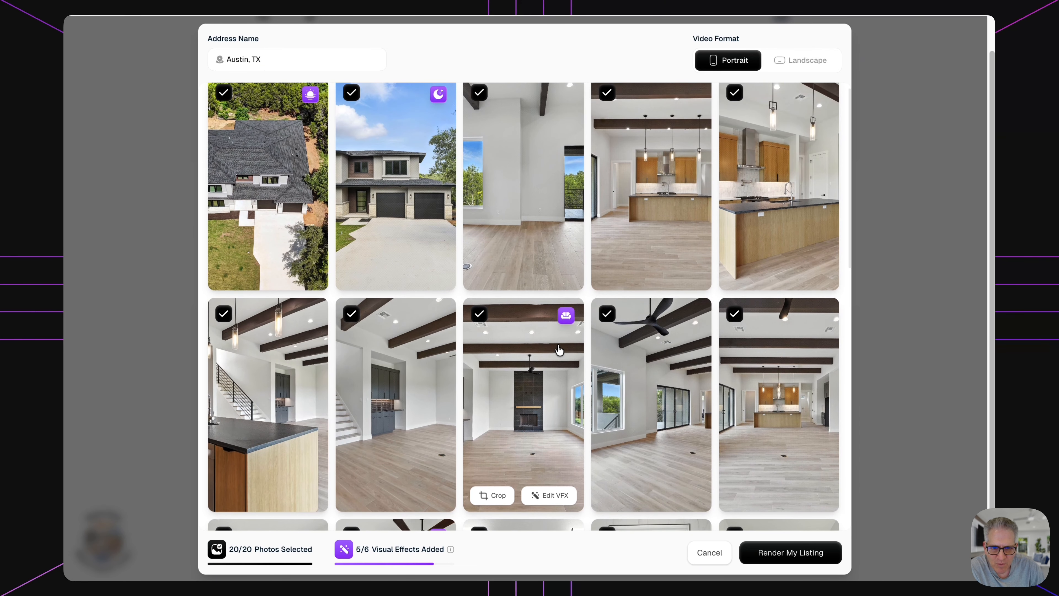
pyautogui.click(680, 275)
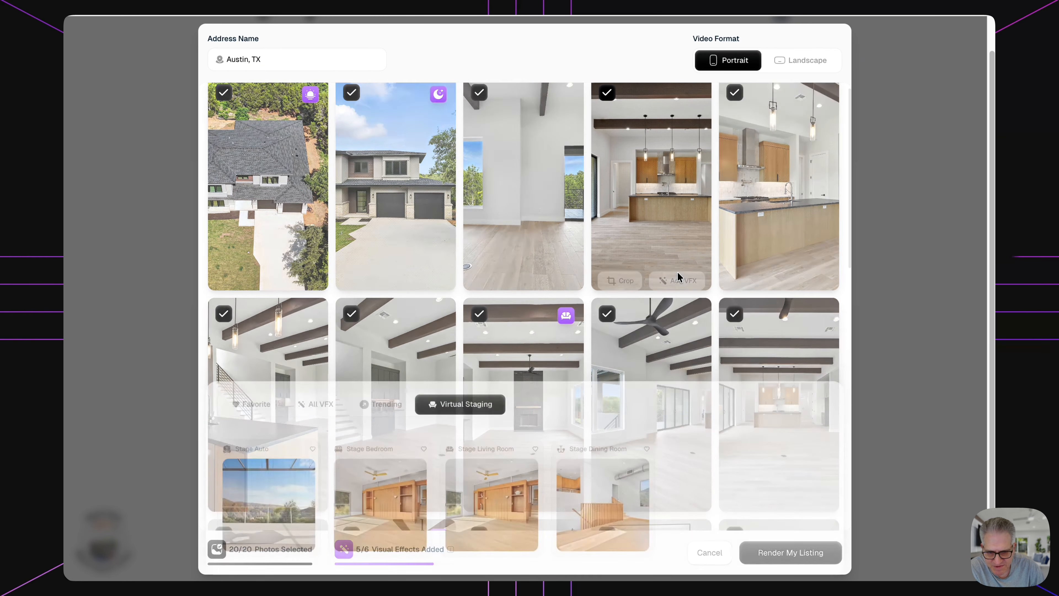
pyautogui.click(603, 496)
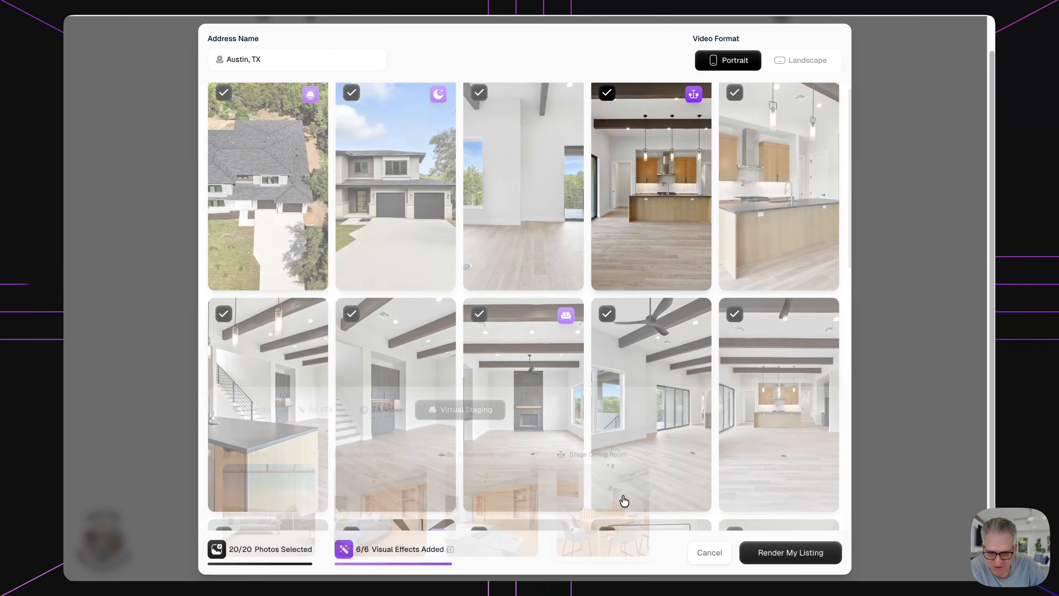
# Start rendering the Austin, TX listing in portrait format with the selected photos and their visual effects.
pyautogui.scroll(1, 734, 417)
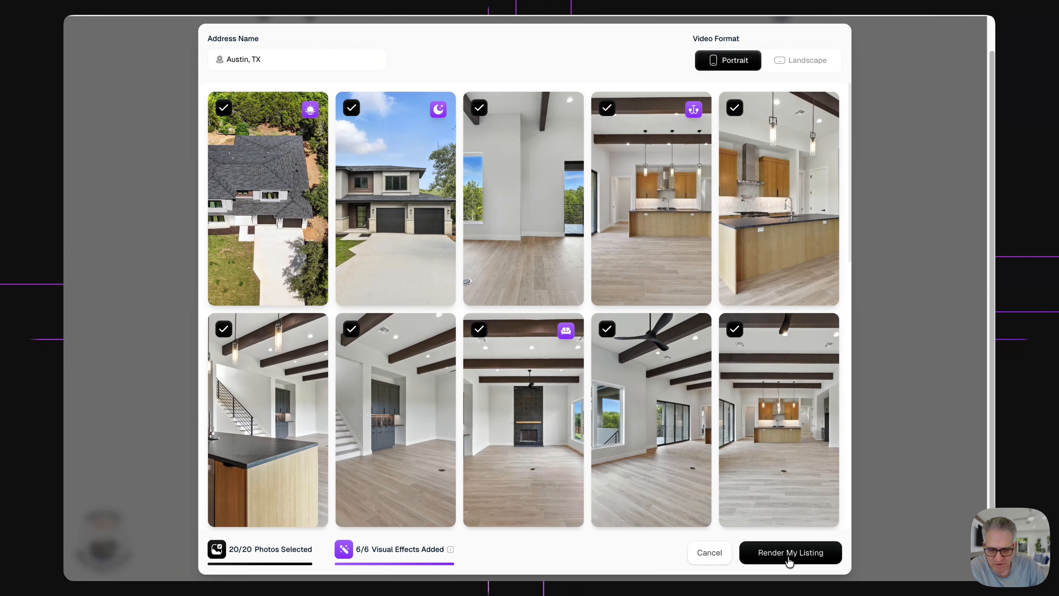
pyautogui.click(788, 555)
pyautogui.scroll(-10, 651, 376)
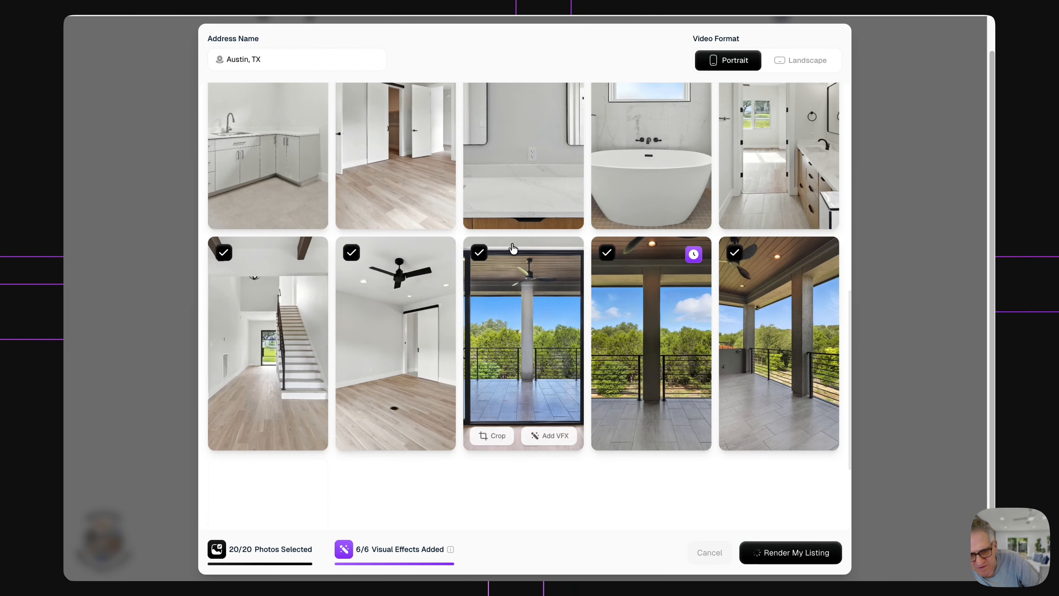
pyautogui.scroll(10, 700, 488)
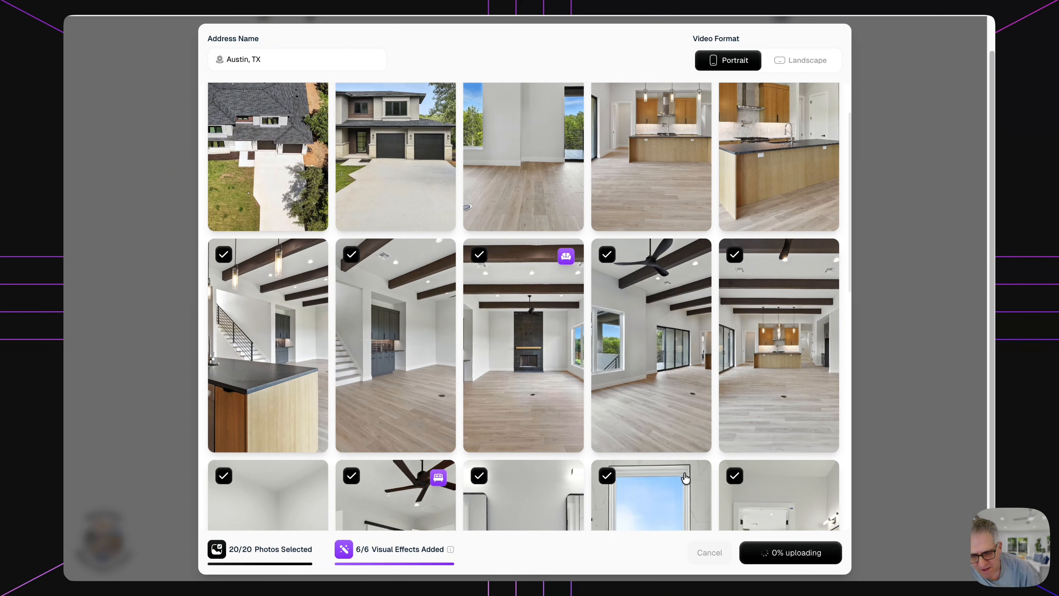
pyautogui.scroll(-10, 685, 478)
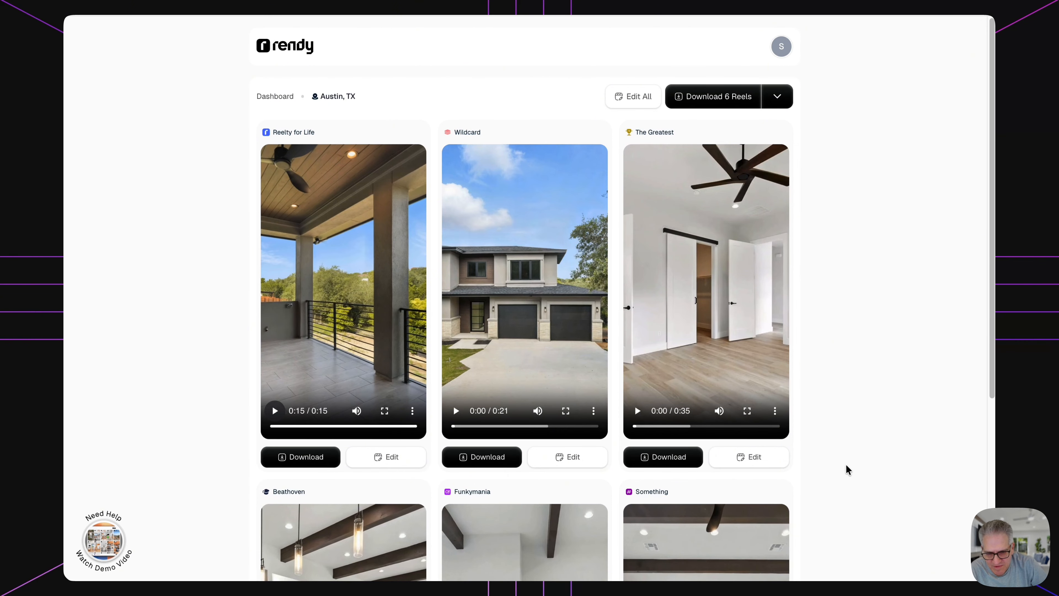
# Play the Wildcard, Reelty for Life and The Greatest reels, returning The Greatest to its beginning.
pyautogui.click(463, 415)
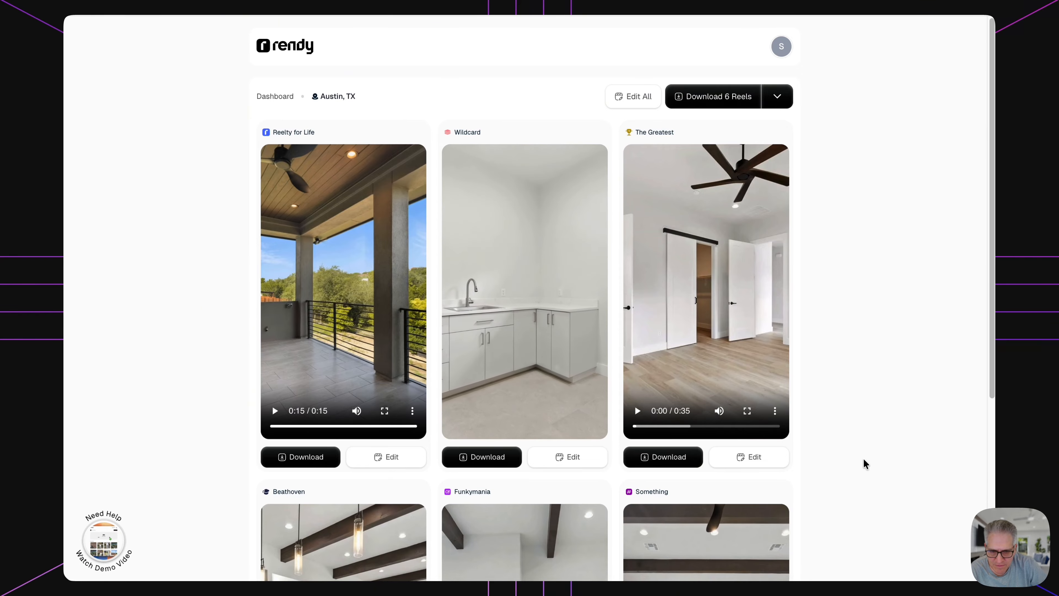
pyautogui.moveTo(590, 372)
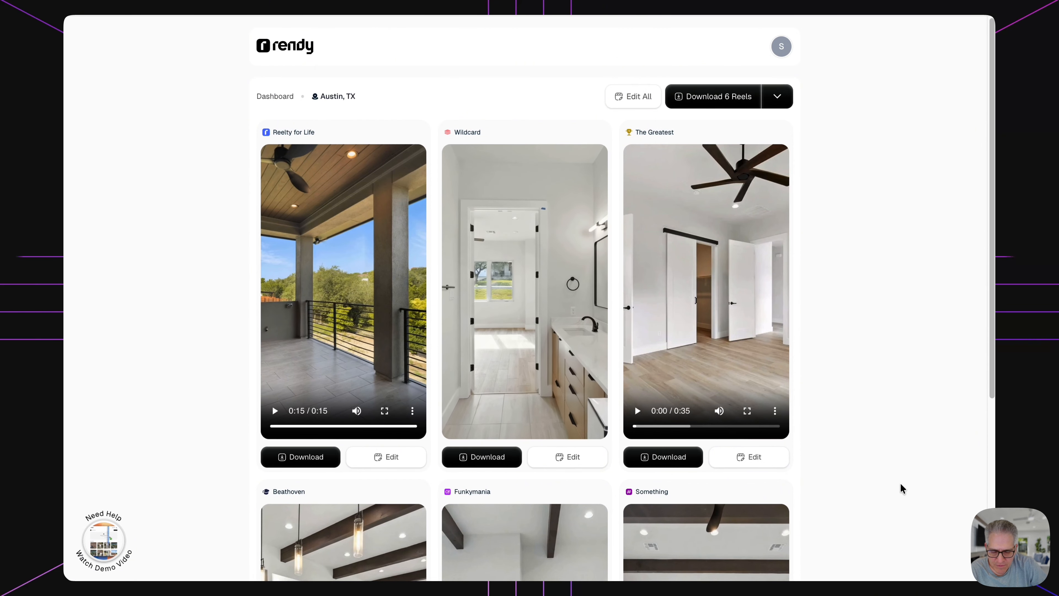
pyautogui.click(274, 410)
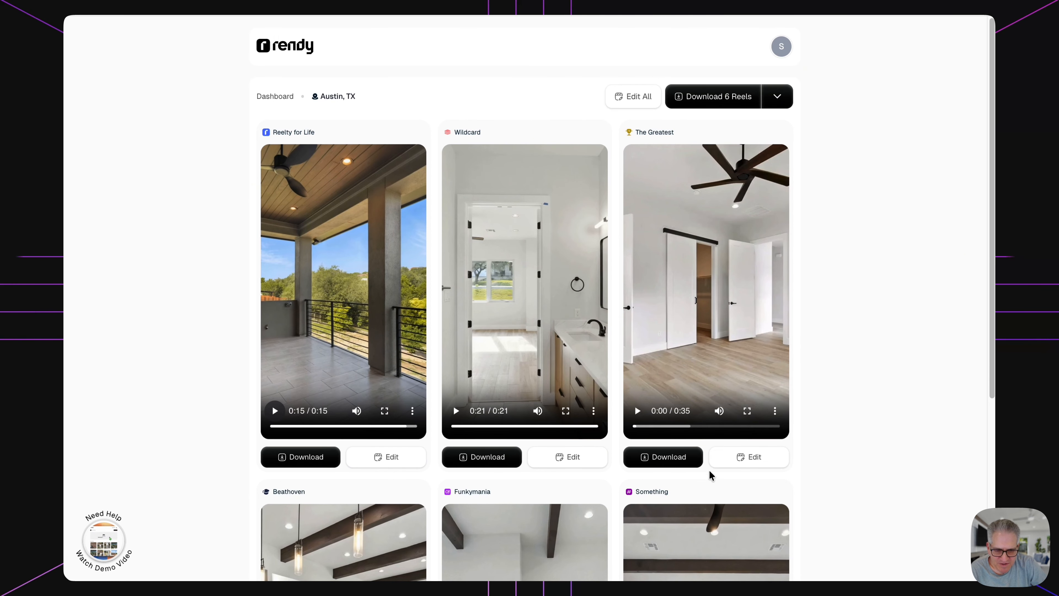
pyautogui.click(638, 412)
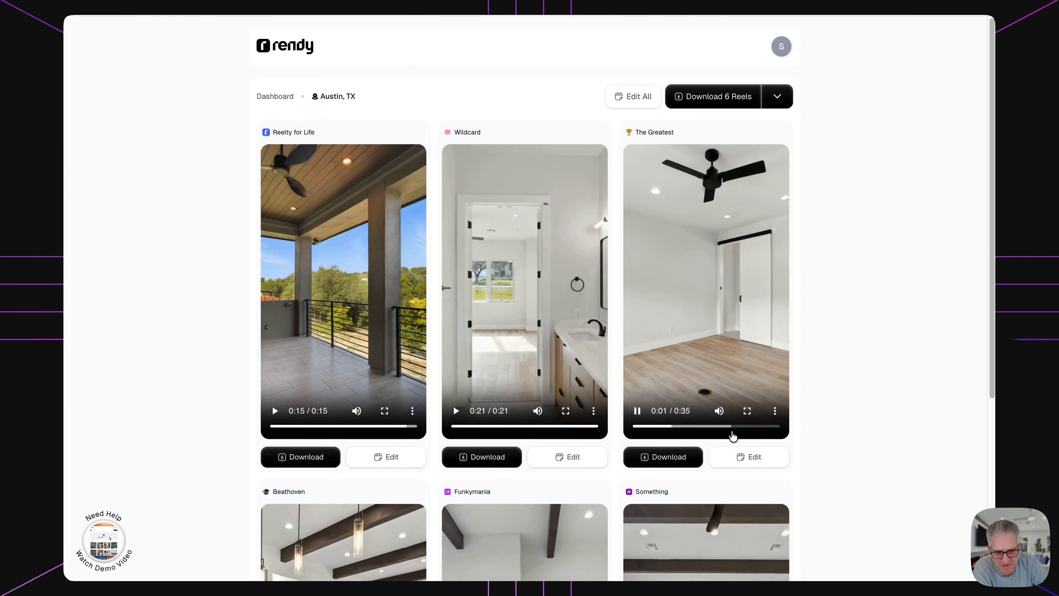
pyautogui.click(640, 427)
pyautogui.moveTo(639, 433); pyautogui.dragTo(633, 433)
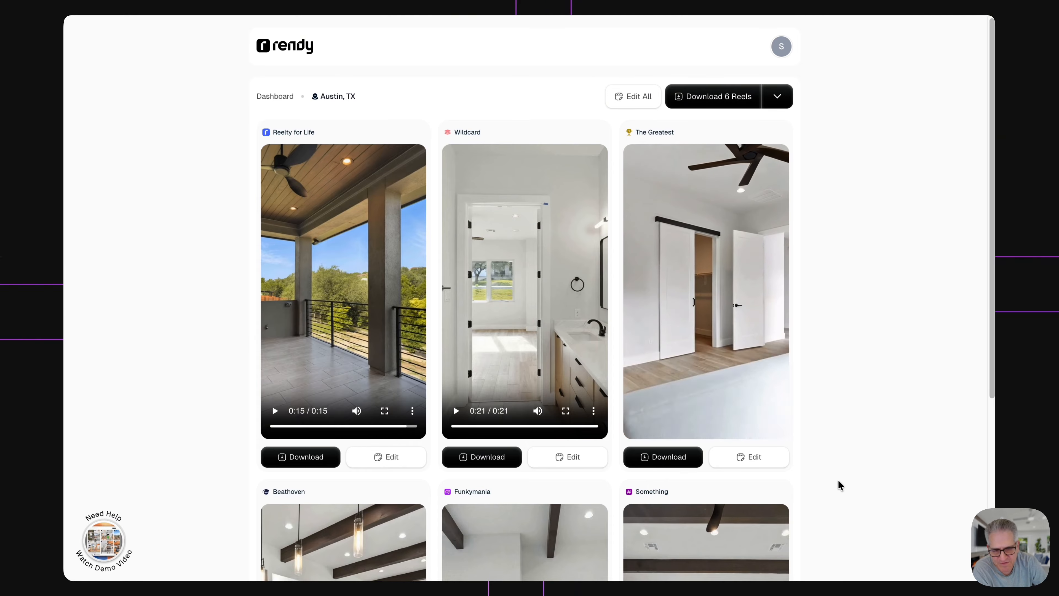
# Try out the text overlay styles with the text "Austin" on the Reelty for Life reel and discard the edit.
pyautogui.scroll(-6, 401, 226)
pyautogui.click(392, 190)
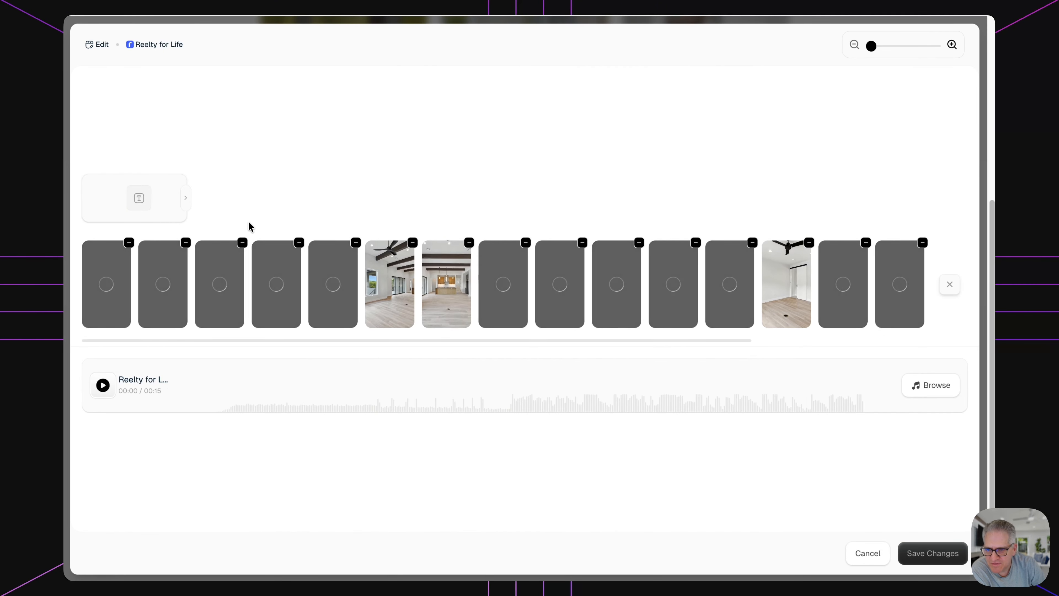
pyautogui.click(138, 199)
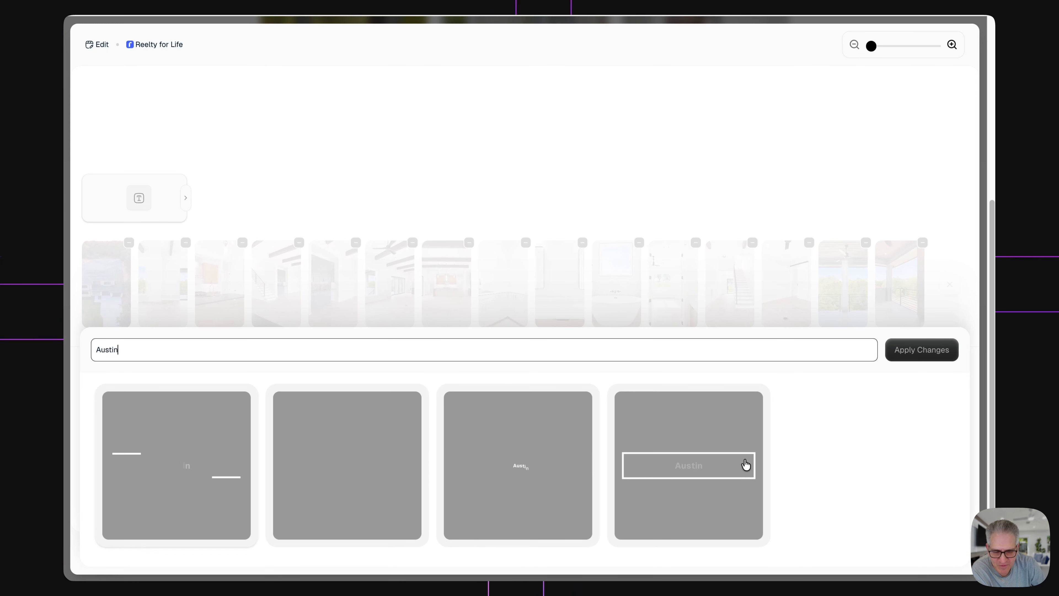
pyautogui.click(497, 142)
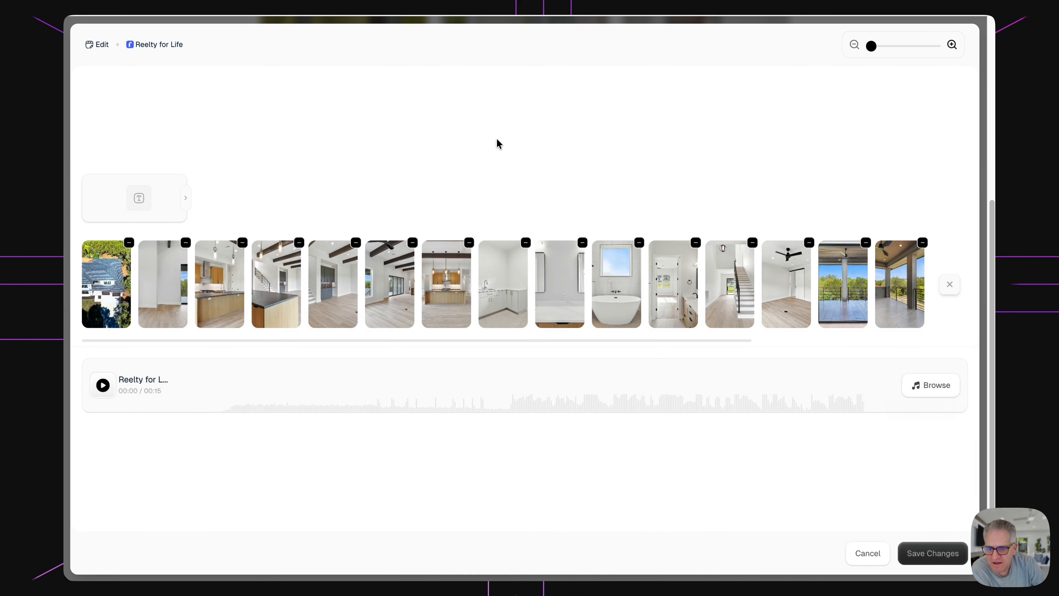
pyautogui.click(868, 555)
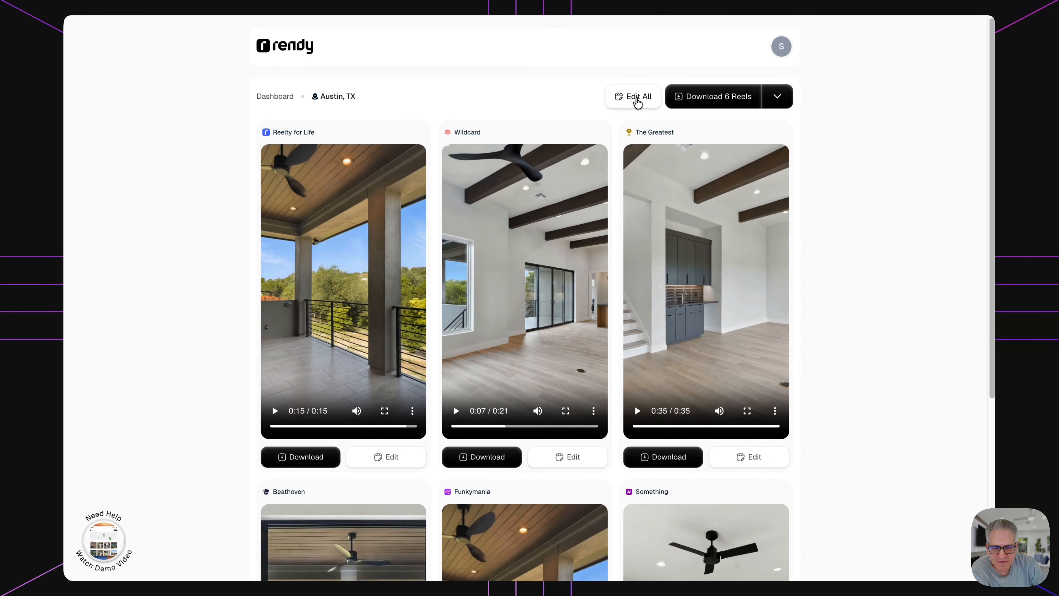
# Open all of the listing's clips for editing and select the angled covered balcony clip for re-rendering.
pyautogui.click(636, 97)
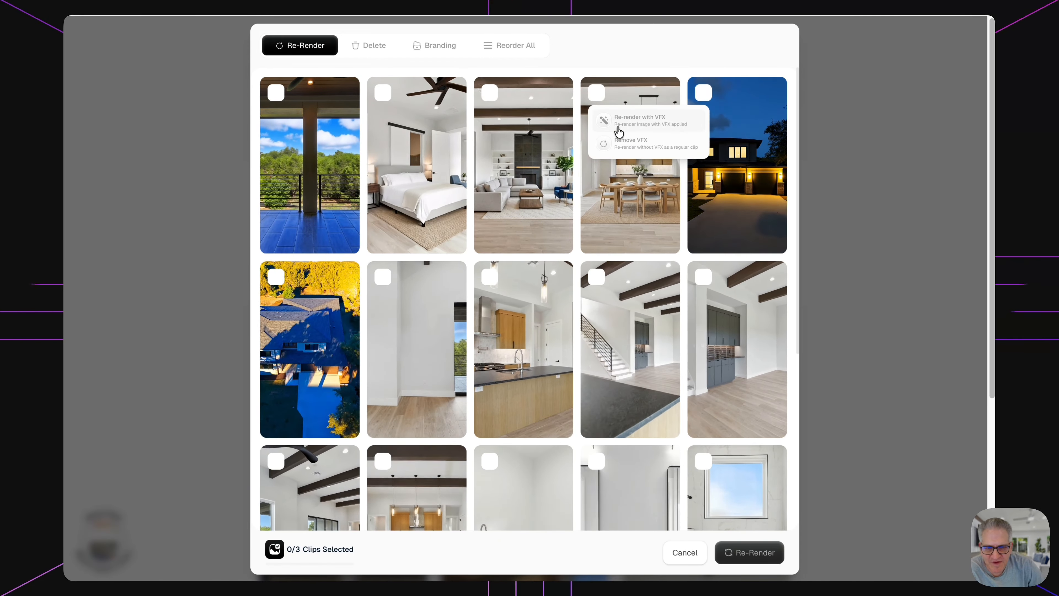
pyautogui.moveTo(373, 118)
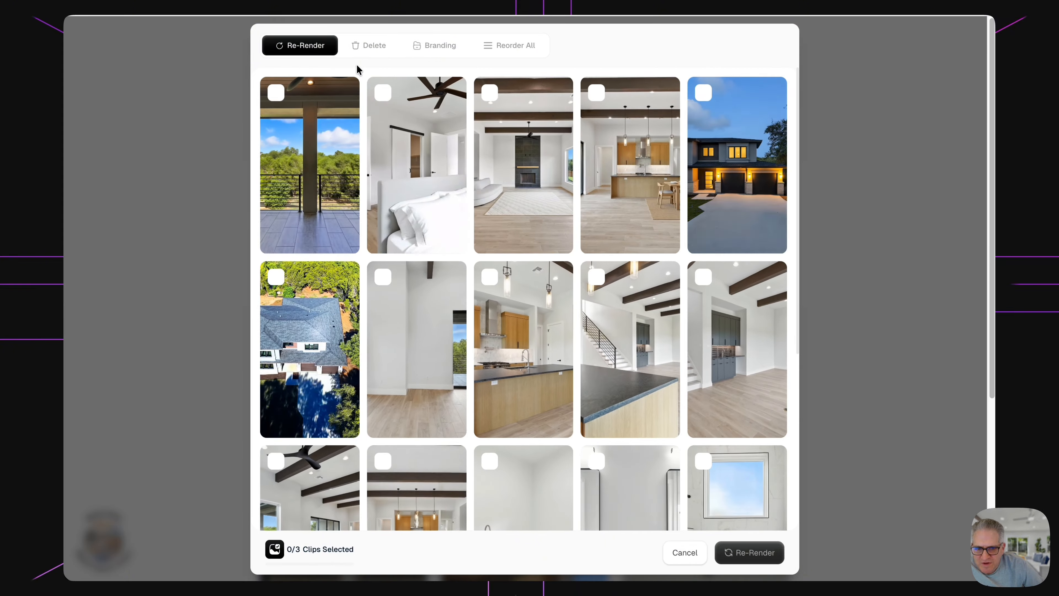
pyautogui.scroll(-5, 554, 249)
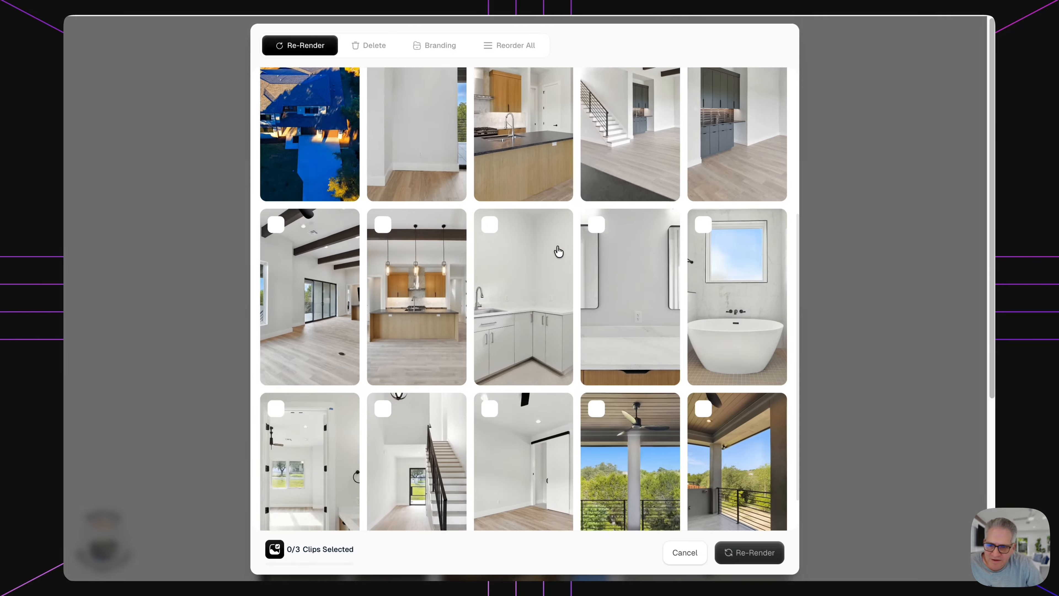
pyautogui.scroll(-1, 572, 310)
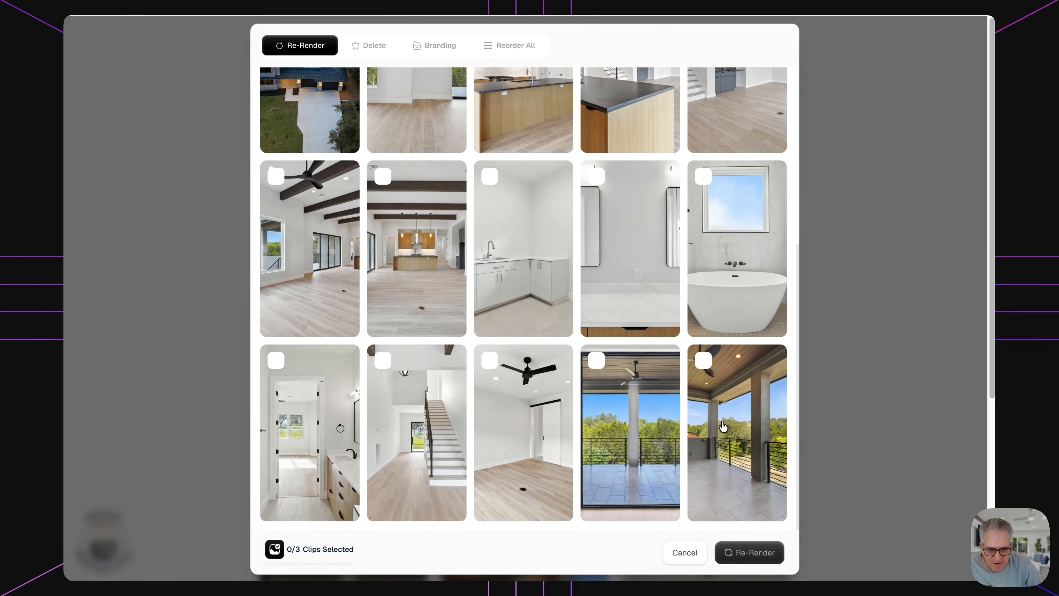
pyautogui.click(704, 356)
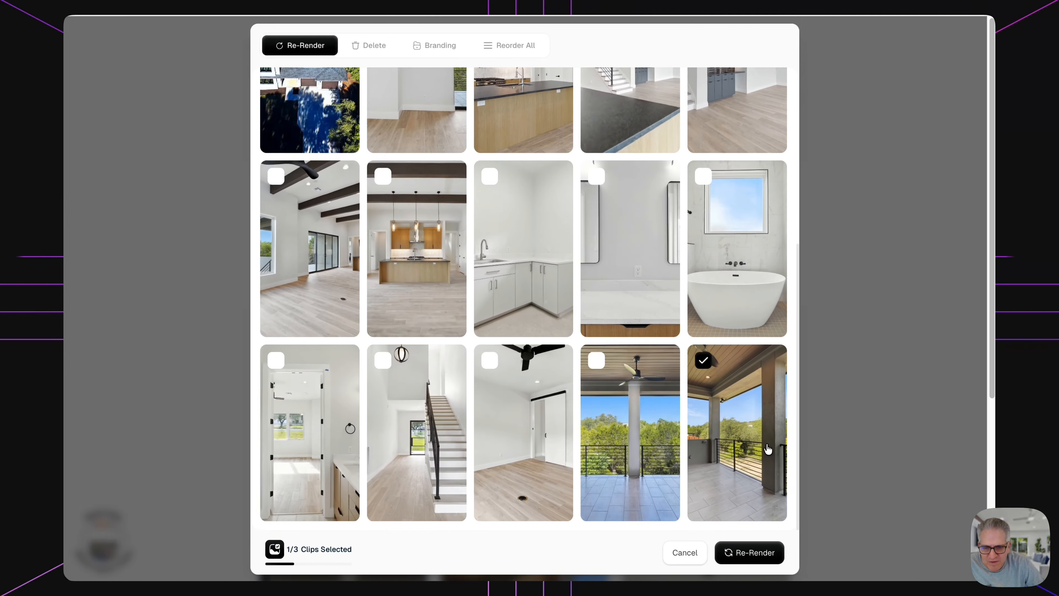
# Review the options for re-rendering or removing effects on the VFX clips and leave the clip editor.
pyautogui.scroll(6, 759, 434)
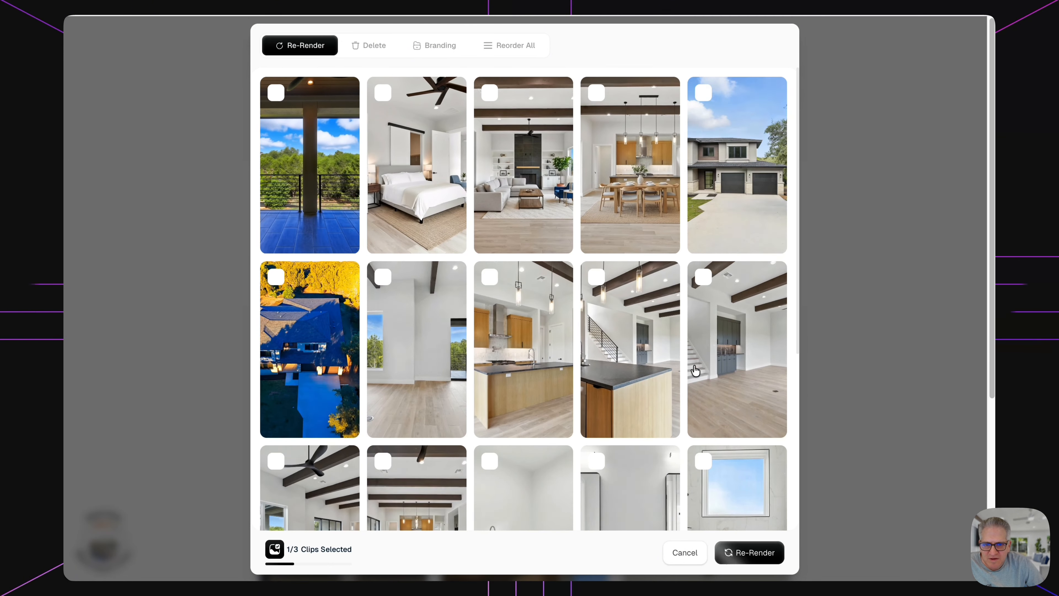
pyautogui.moveTo(298, 222)
pyautogui.moveTo(313, 380)
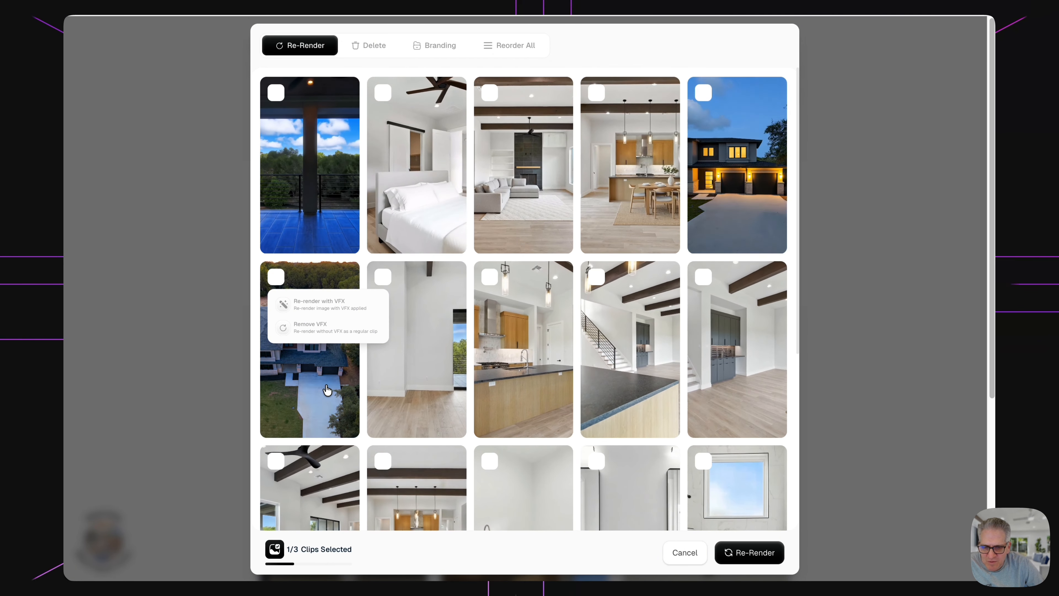
pyautogui.click(903, 311)
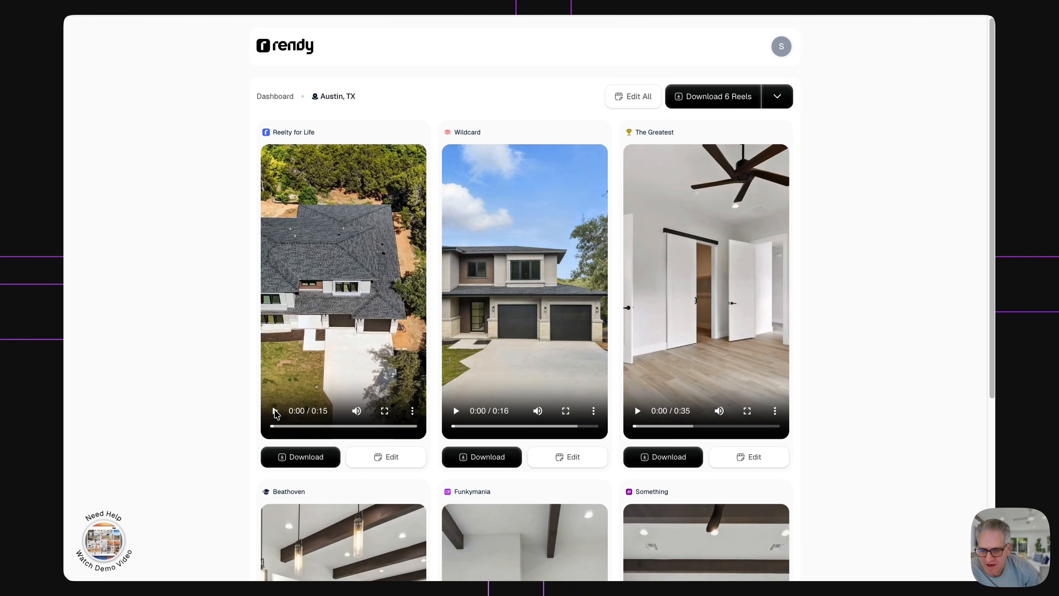
# Play back the Reelty for Life and Wildcard reels and move through their footage to check the clips.
pyautogui.click(275, 412)
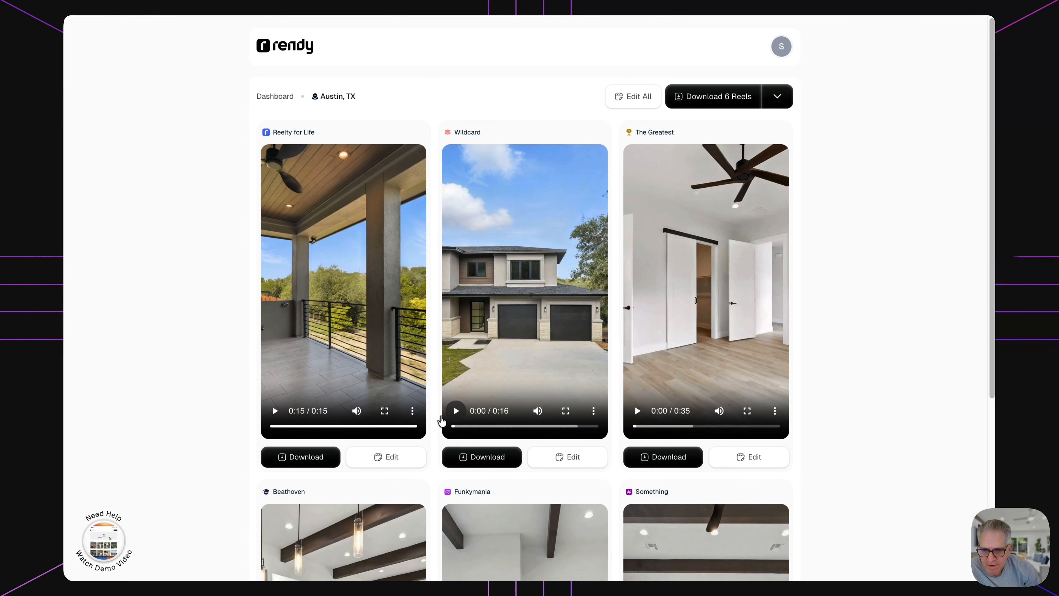
pyautogui.moveTo(293, 428); pyautogui.dragTo(347, 427)
pyautogui.click(467, 436)
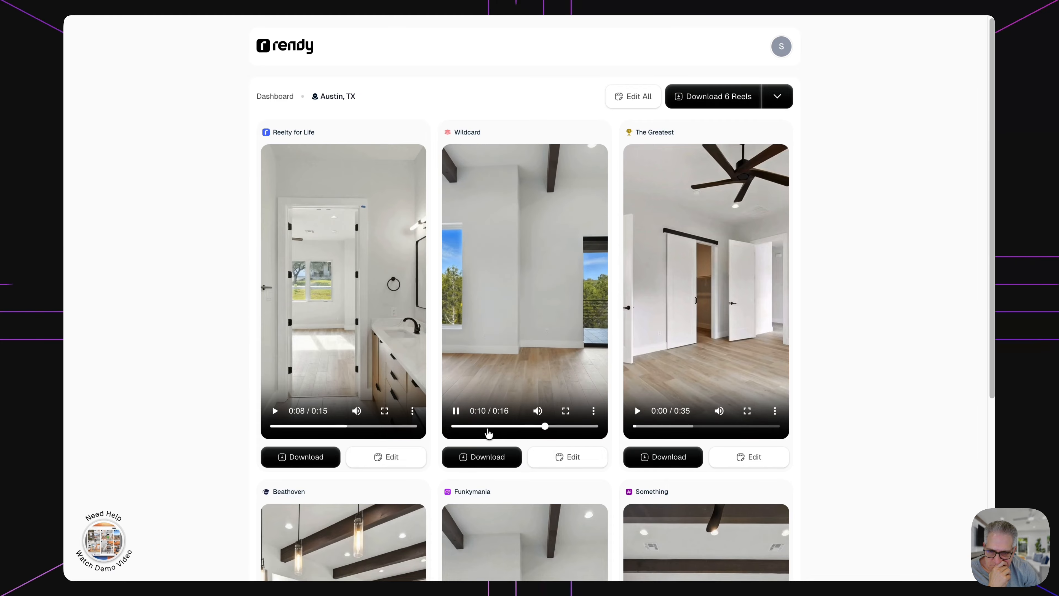
# Play back The Greatest reel and move back through its footage to check the clips.
pyautogui.click(638, 411)
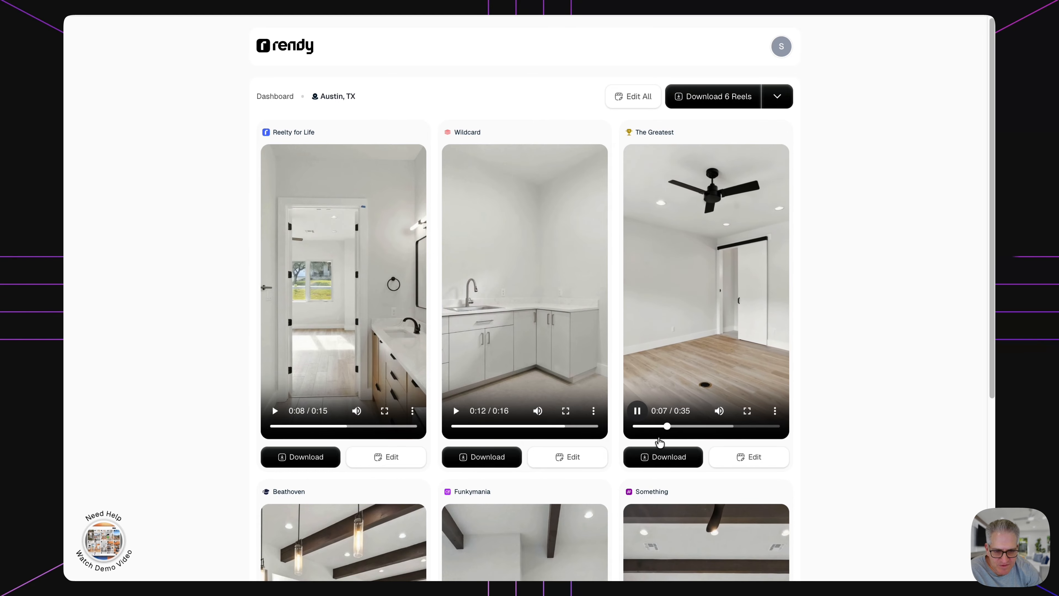
pyautogui.moveTo(666, 428); pyautogui.dragTo(661, 429)
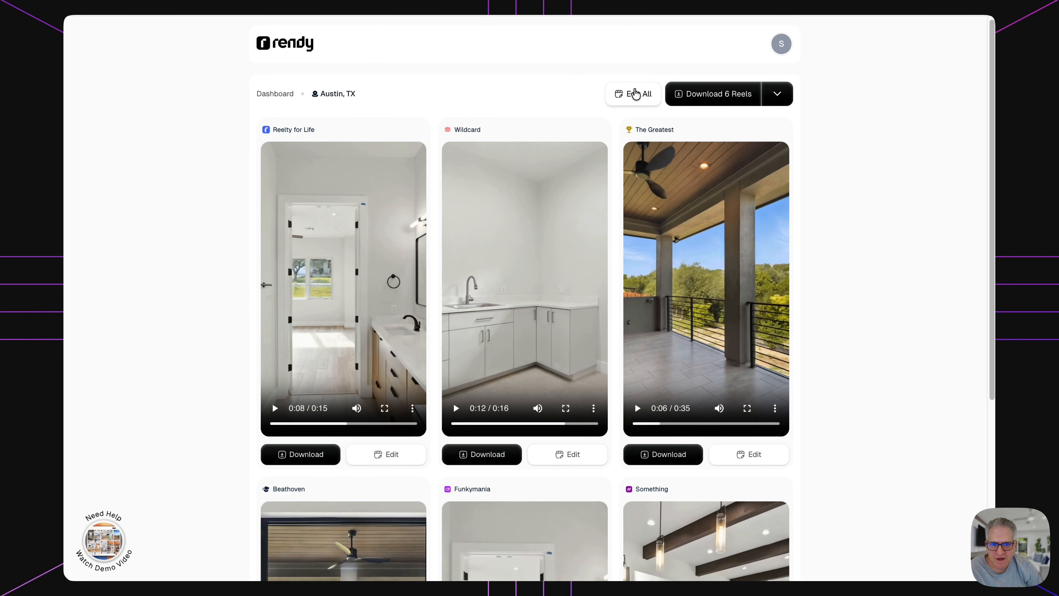
# Open all clips for editing and rearrange them into one shared order, with the aerial and front exterior clips first and the balcony clips last.
pyautogui.click(636, 93)
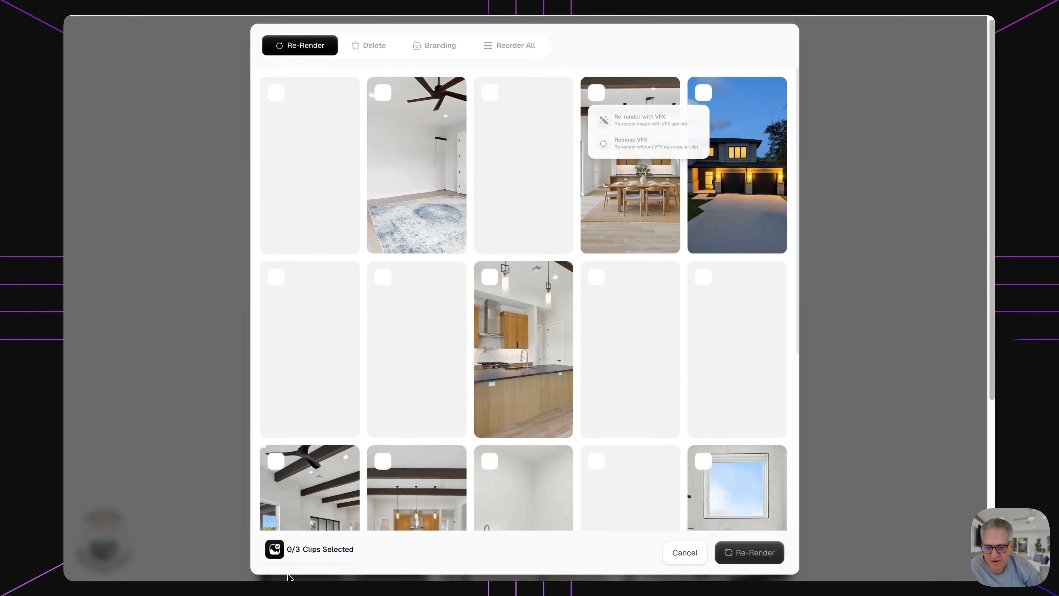
pyautogui.click(488, 51)
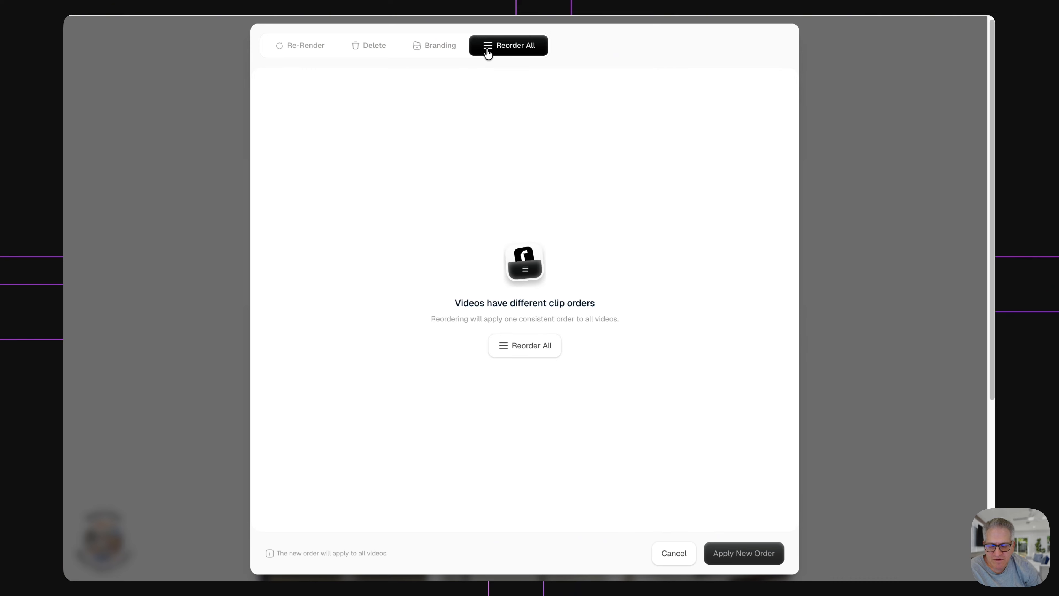
pyautogui.click(537, 347)
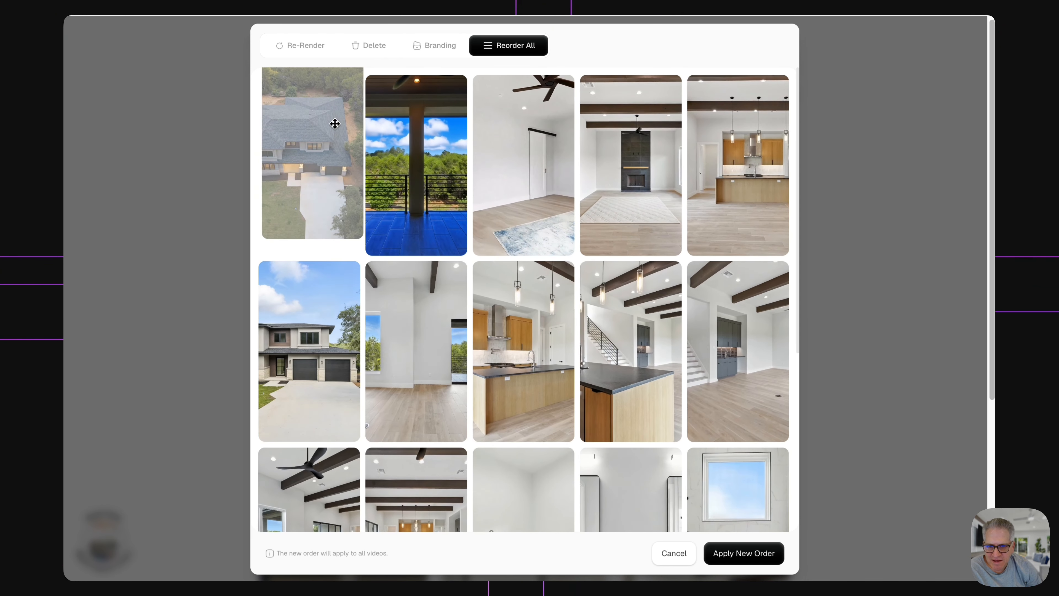
pyautogui.scroll(-6, 668, 396)
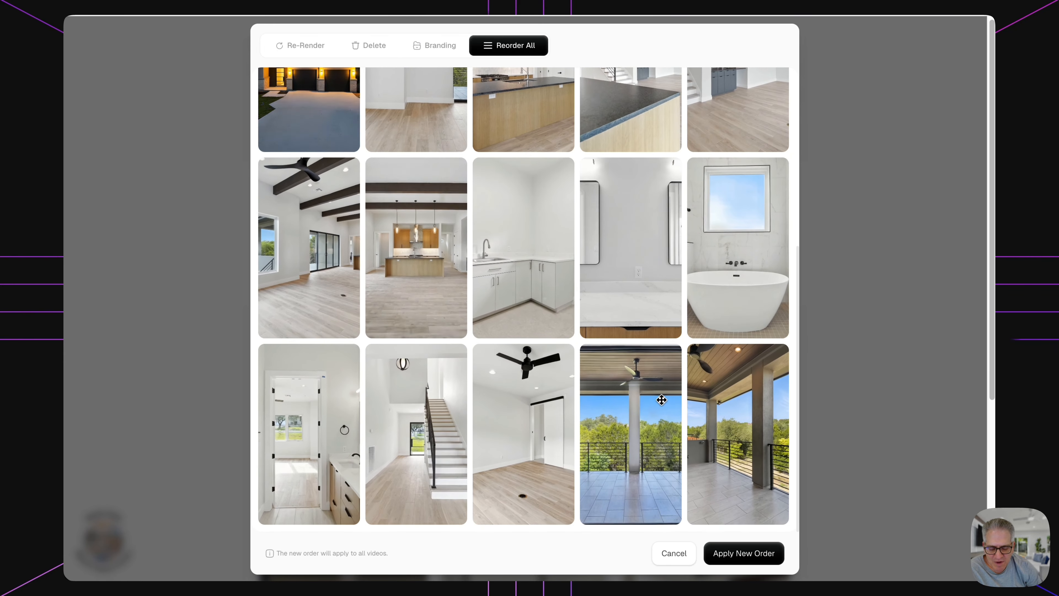
pyautogui.scroll(6, 553, 247)
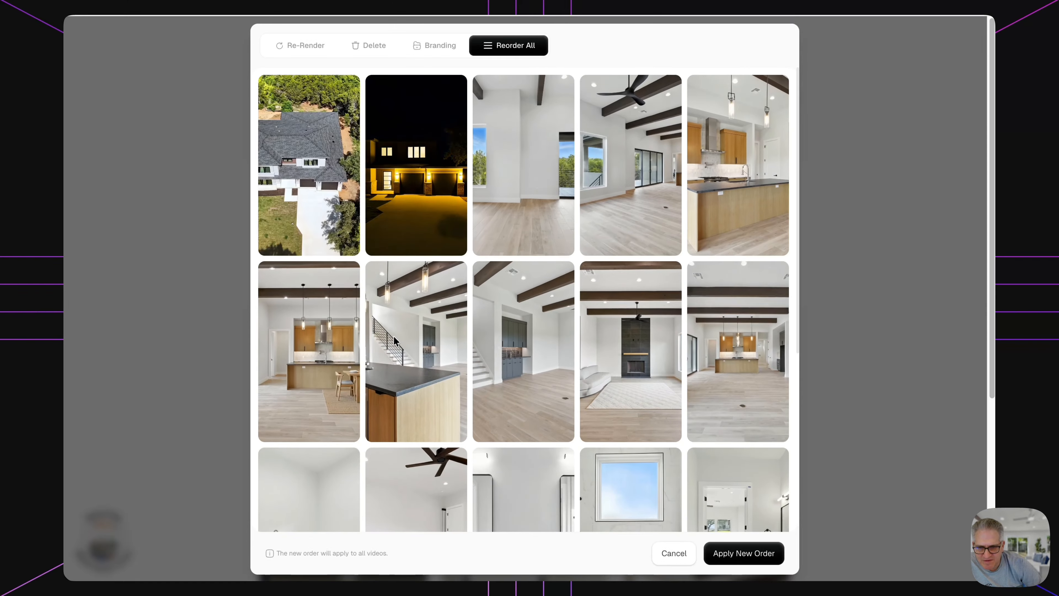
# Move the kitchen island and staircase clip ahead of the dining area clip and apply the new order to all videos.
pyautogui.moveTo(431, 339); pyautogui.dragTo(298, 359)
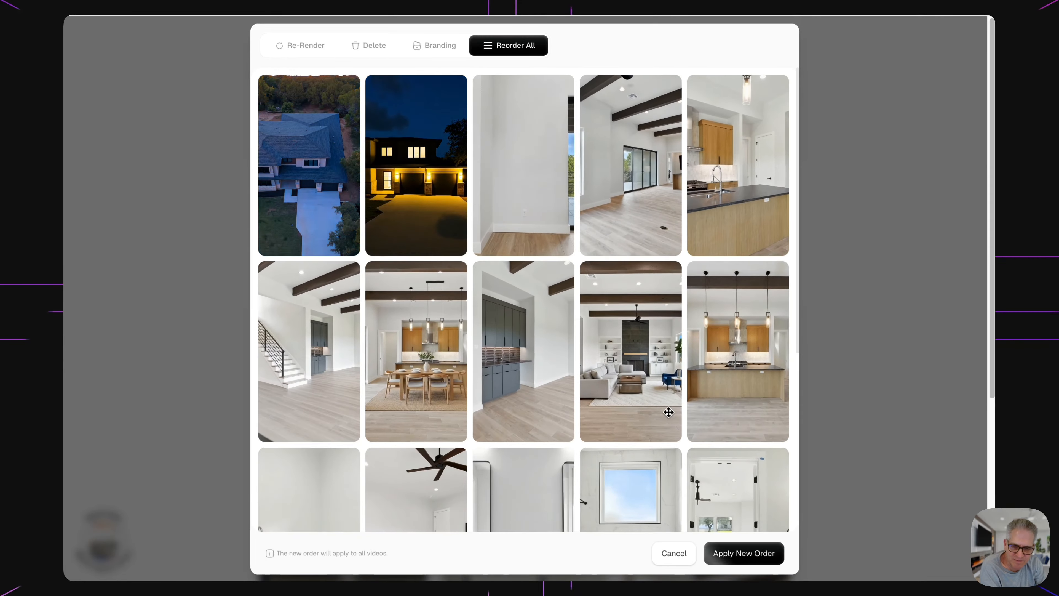
pyautogui.scroll(-1, 653, 383)
pyautogui.scroll(-1, 653, 383)
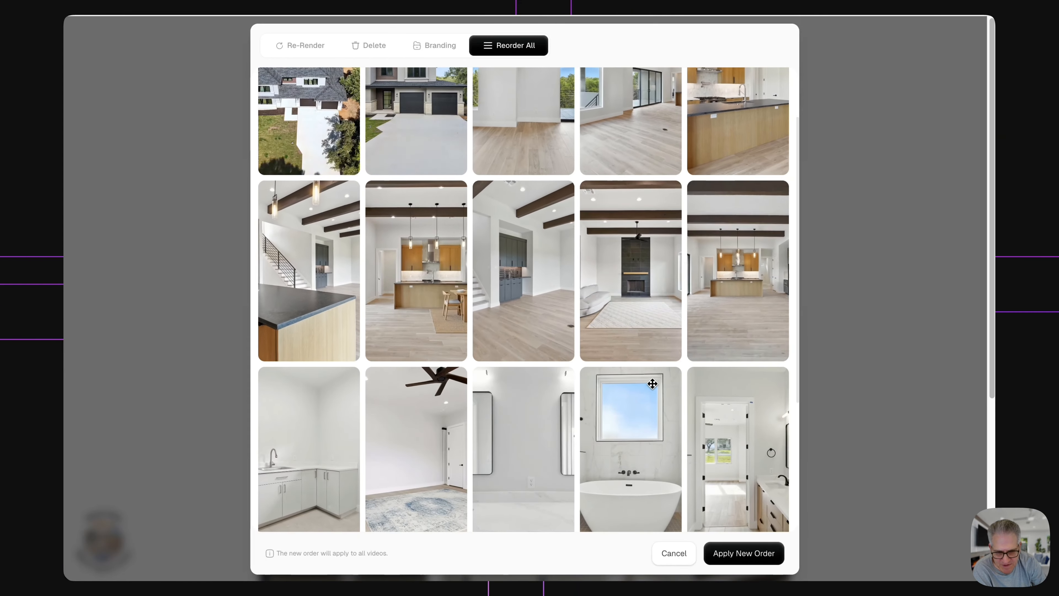
pyautogui.scroll(-2, 743, 324)
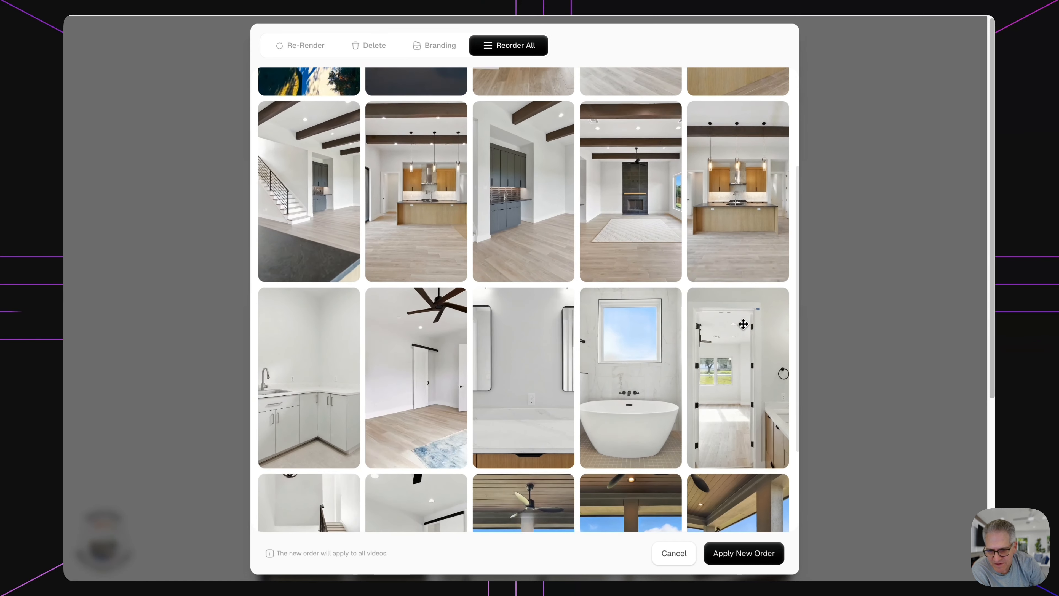
pyautogui.scroll(-1, 341, 380)
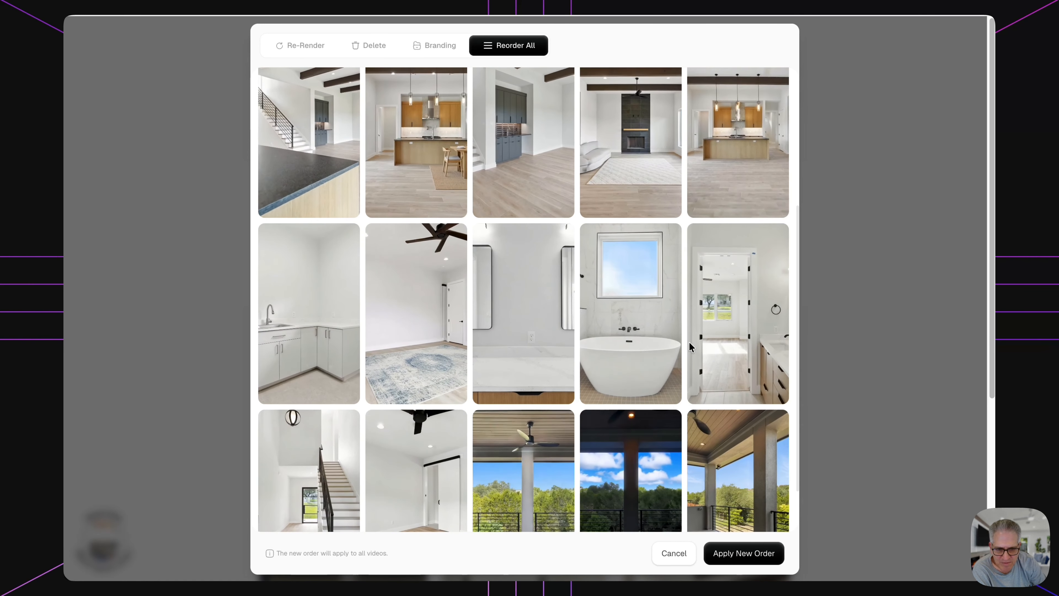
pyautogui.scroll(-2, 459, 397)
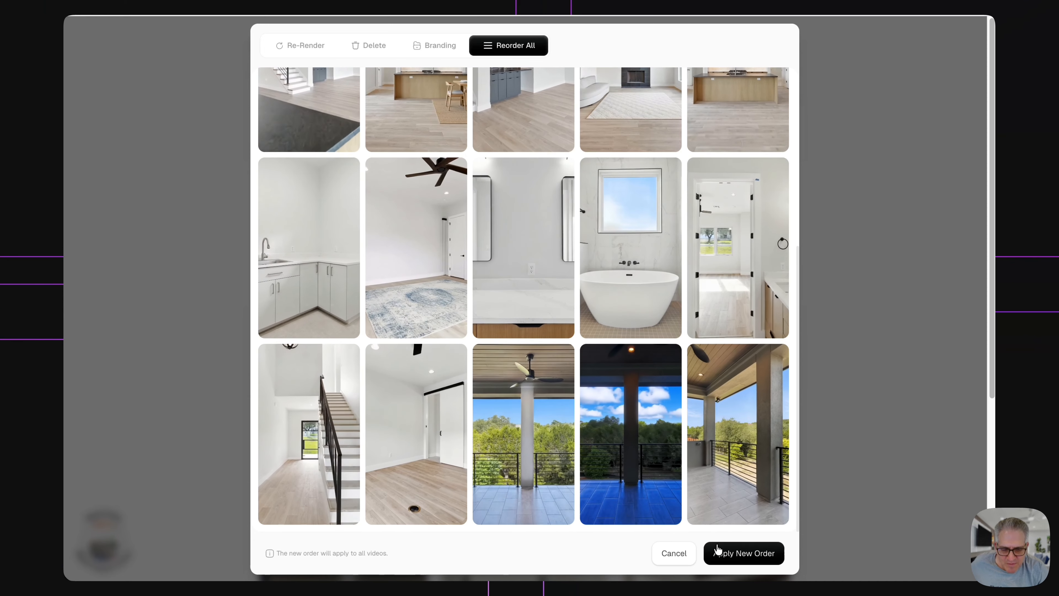
pyautogui.click(715, 554)
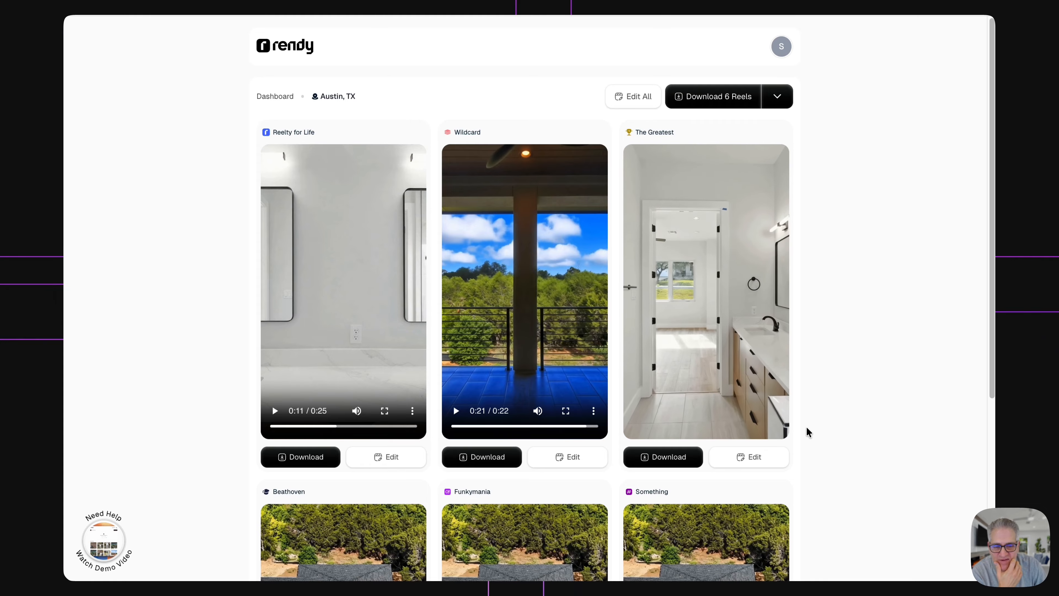
# Open the Wildcard reel for editing, remove the balcony clip second from the end and add it back.
pyautogui.click(568, 457)
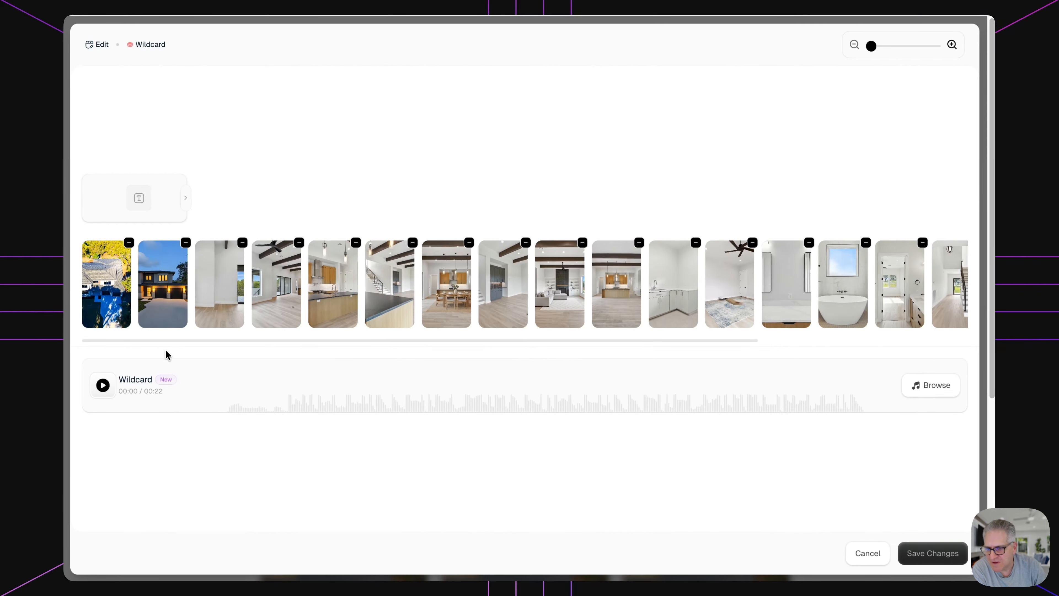
pyautogui.moveTo(171, 341); pyautogui.dragTo(632, 381)
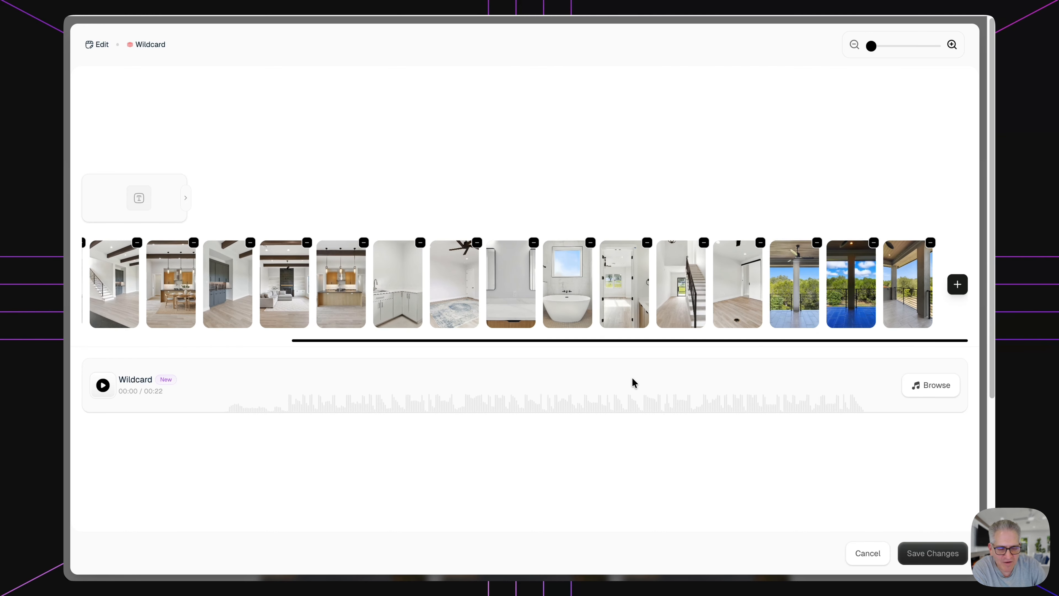
pyautogui.click(873, 244)
pyautogui.moveTo(921, 343); pyautogui.dragTo(957, 348)
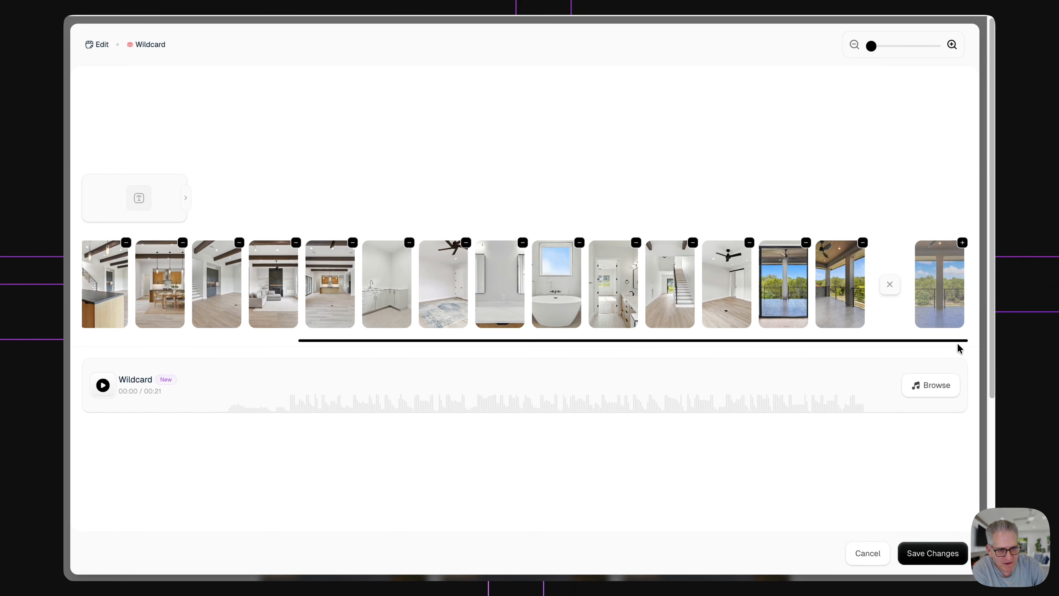
pyautogui.click(964, 242)
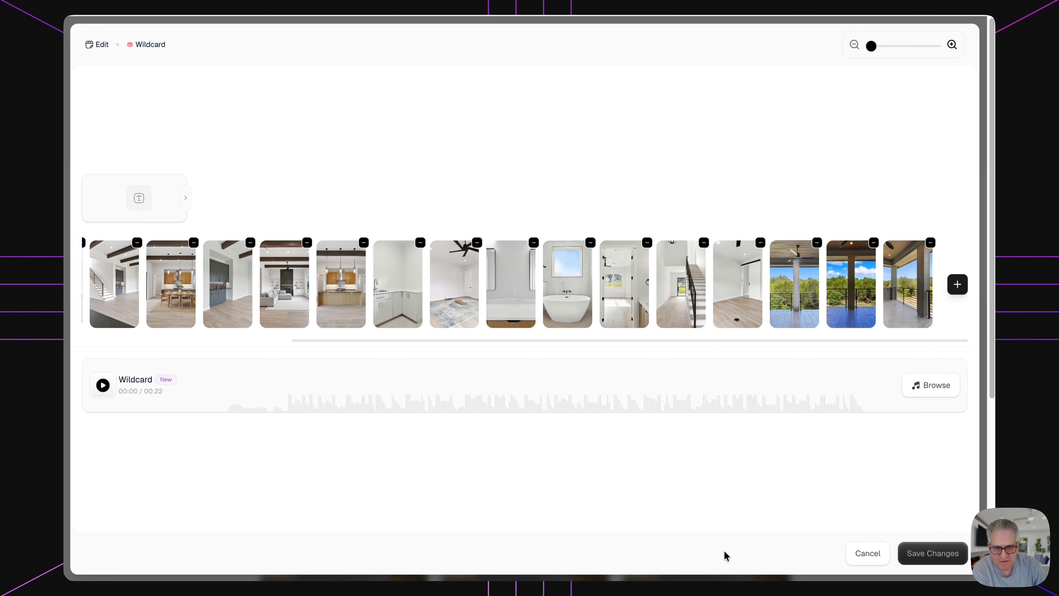
# Look at the Wildcard reel's text overlay styles and browse the full music library and the uploaded tracks.
pyautogui.click(126, 205)
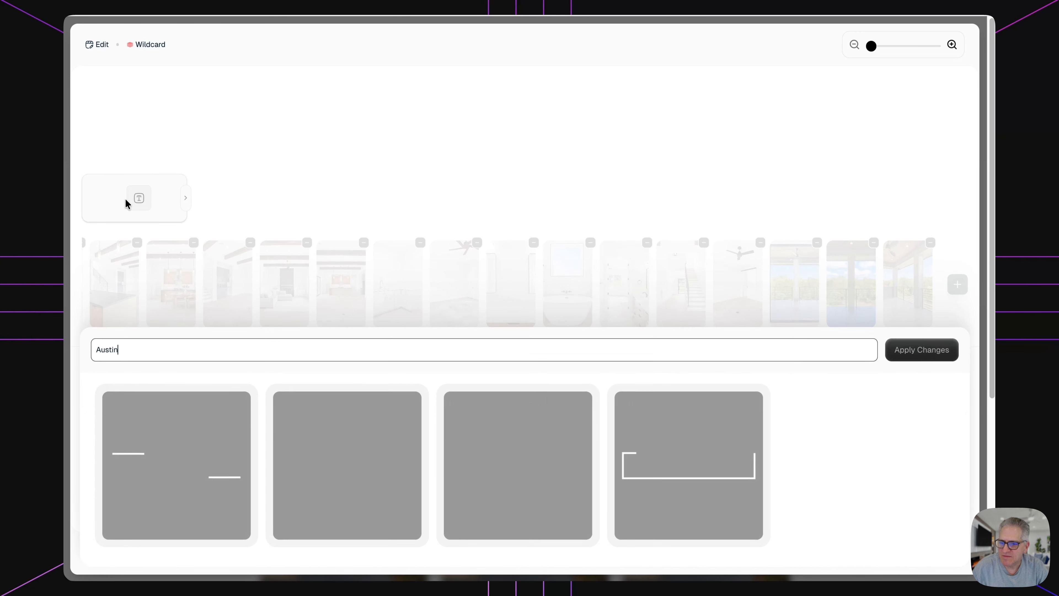
pyautogui.click(503, 149)
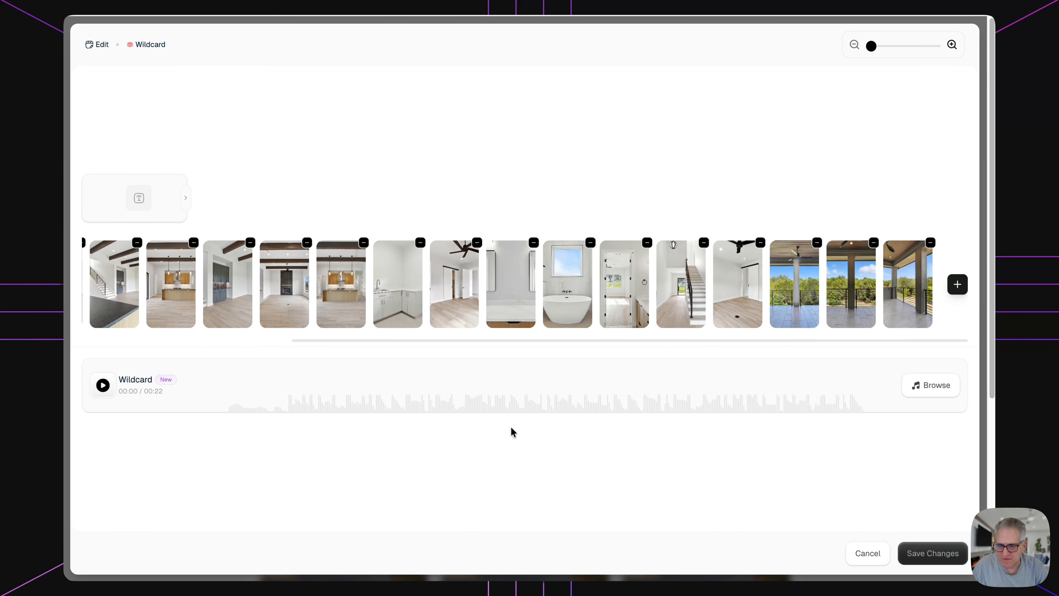
pyautogui.click(948, 392)
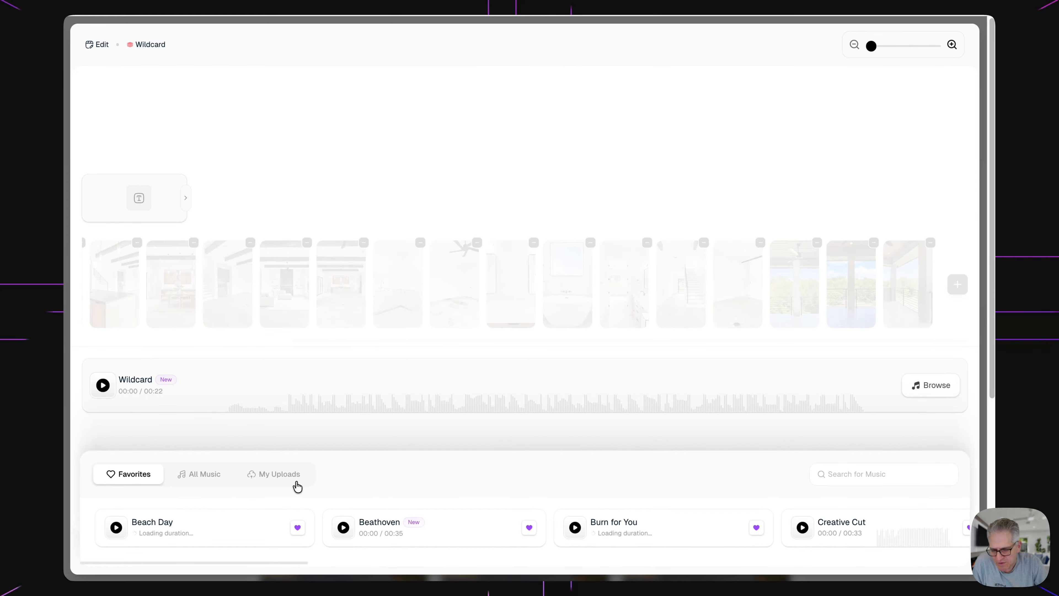
pyautogui.click(206, 473)
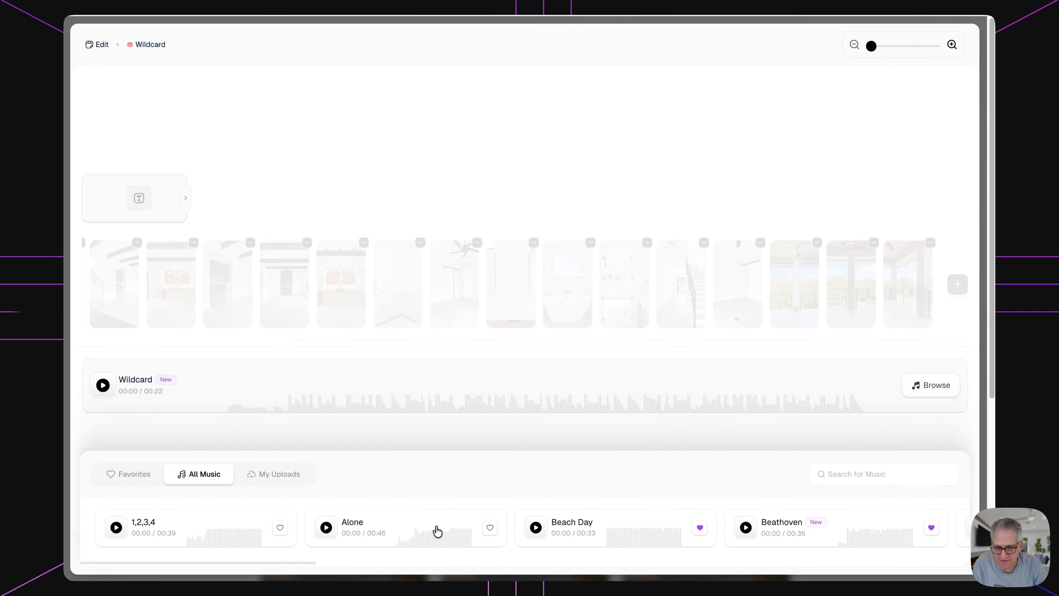
pyautogui.moveTo(304, 565); pyautogui.dragTo(455, 560)
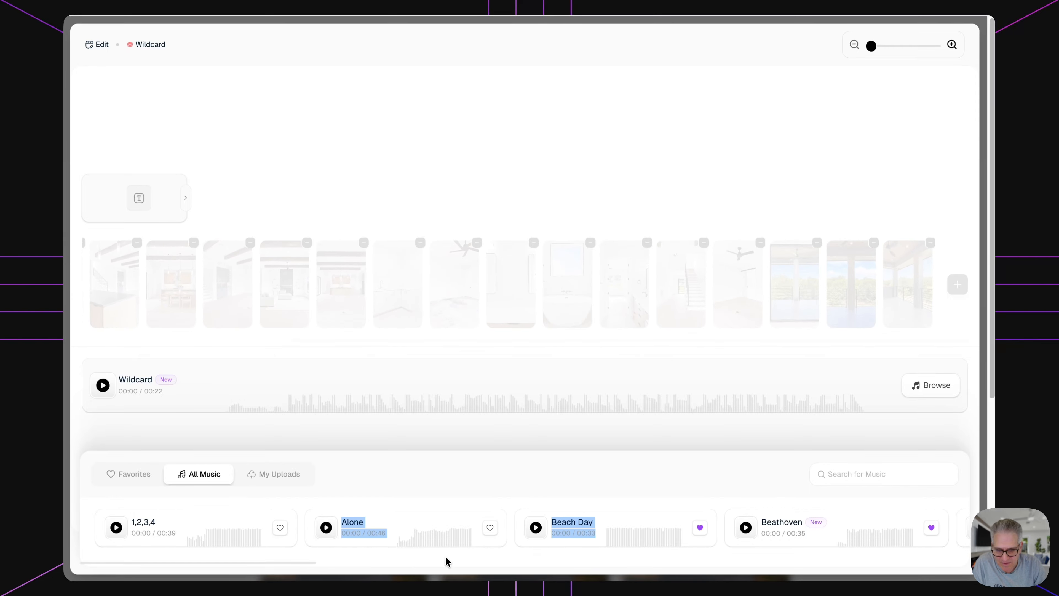
pyautogui.click(310, 566)
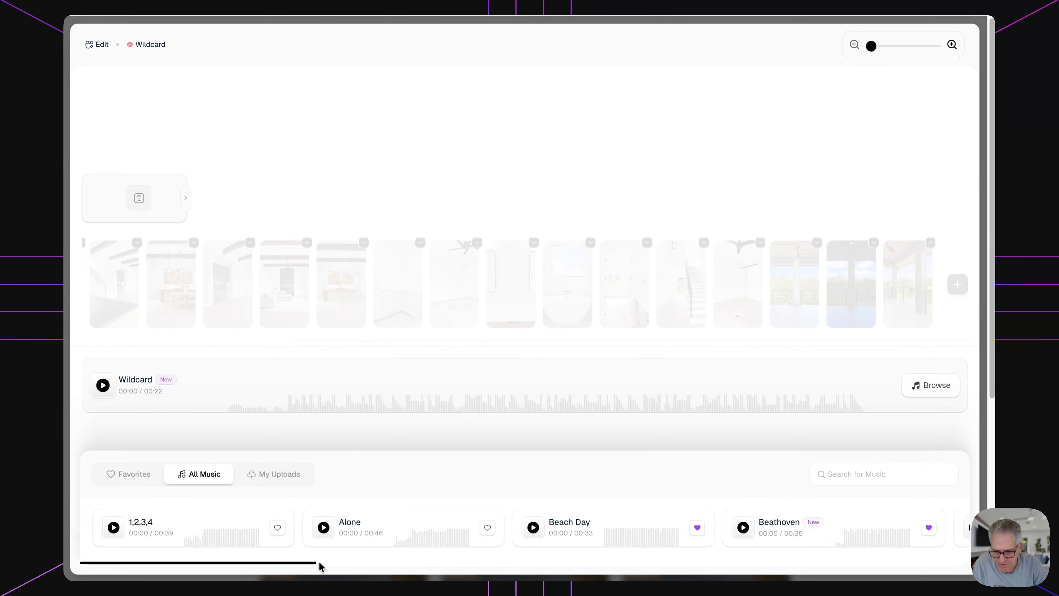
pyautogui.hscroll(10, 320, 567)
pyautogui.hscroll(-10, 274, 547)
pyautogui.click(282, 473)
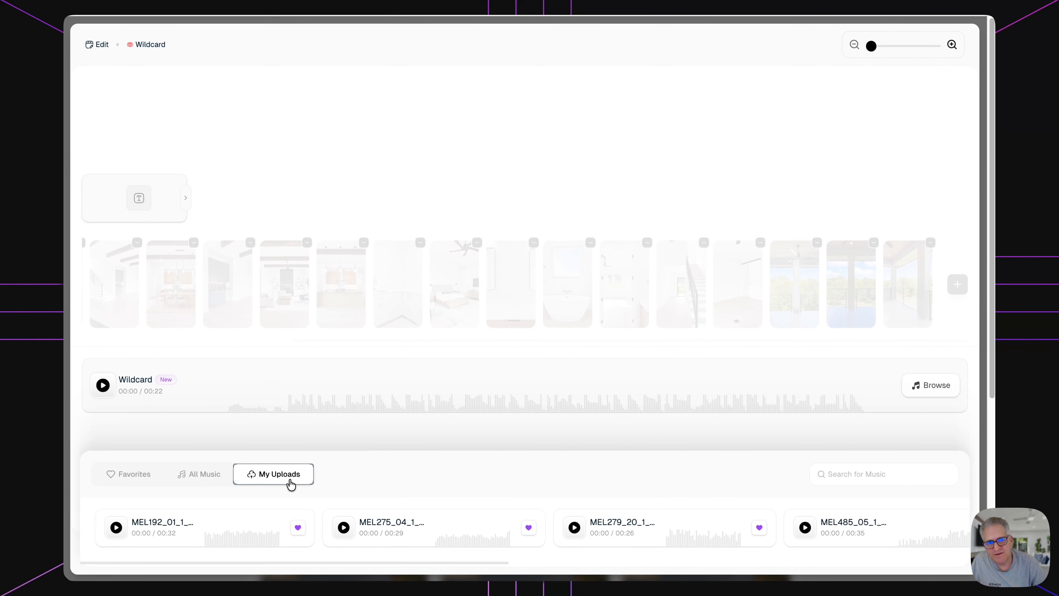
# Browse the favorite music tracks for the Wildcard reel and leave its editor without changing the song.
pyautogui.click(144, 475)
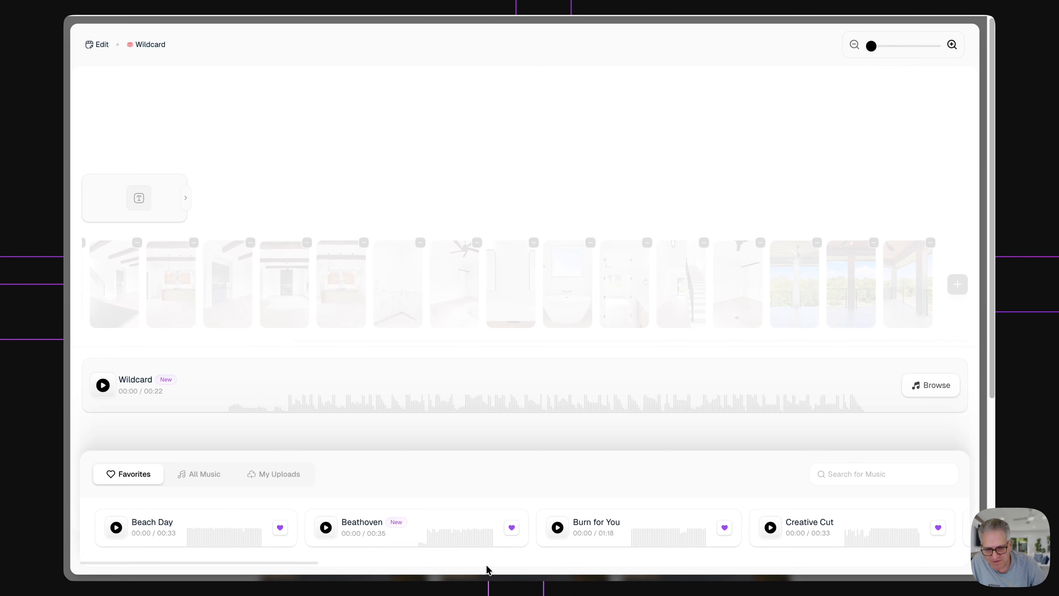
pyautogui.moveTo(312, 564); pyautogui.dragTo(701, 564)
pyautogui.hscroll(10, 525, 528)
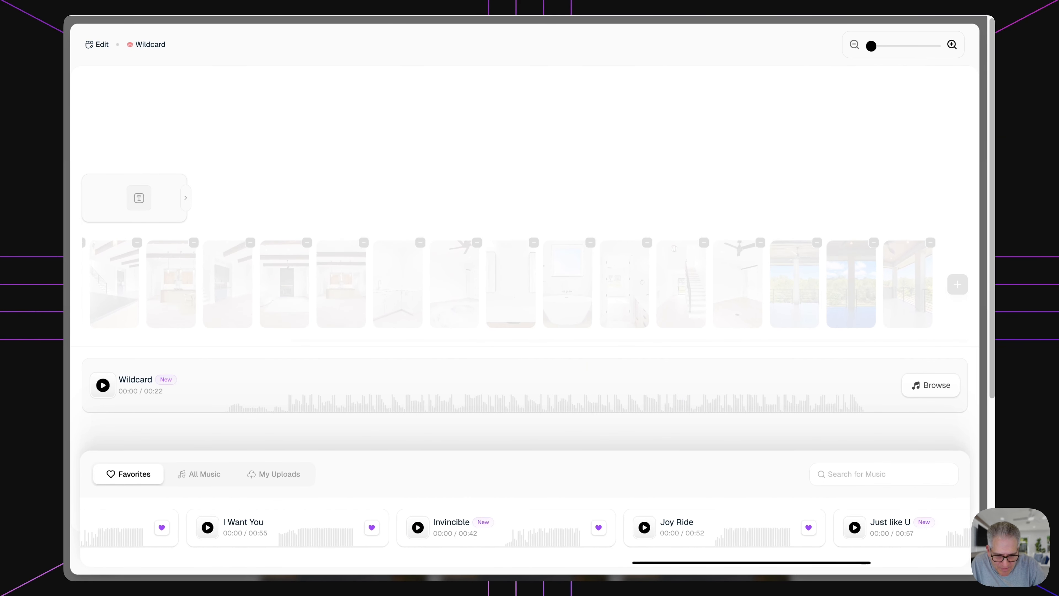
pyautogui.hscroll(3, 660, 555)
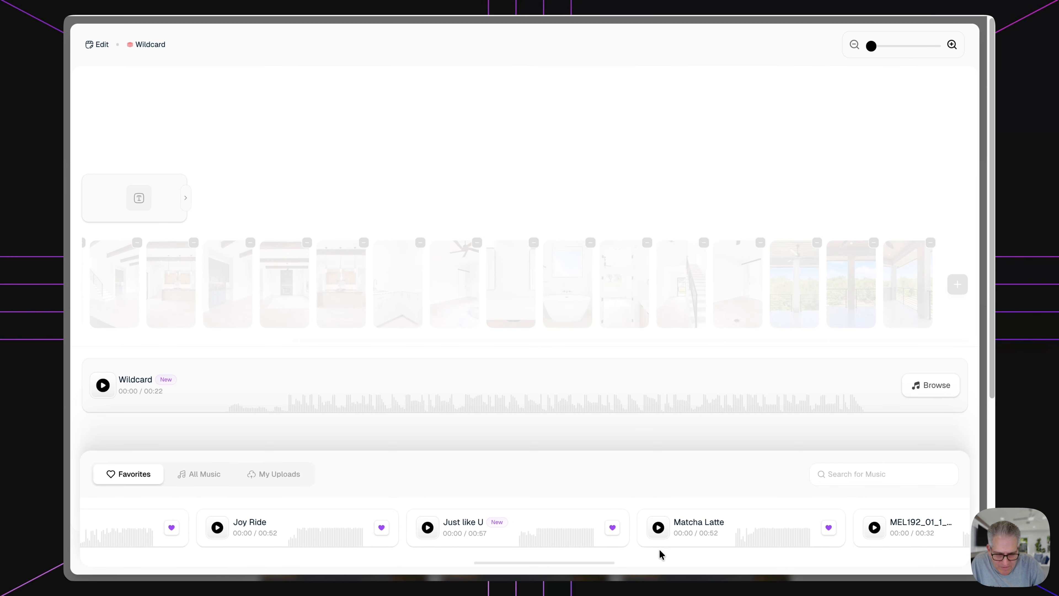
pyautogui.moveTo(613, 564); pyautogui.dragTo(921, 559)
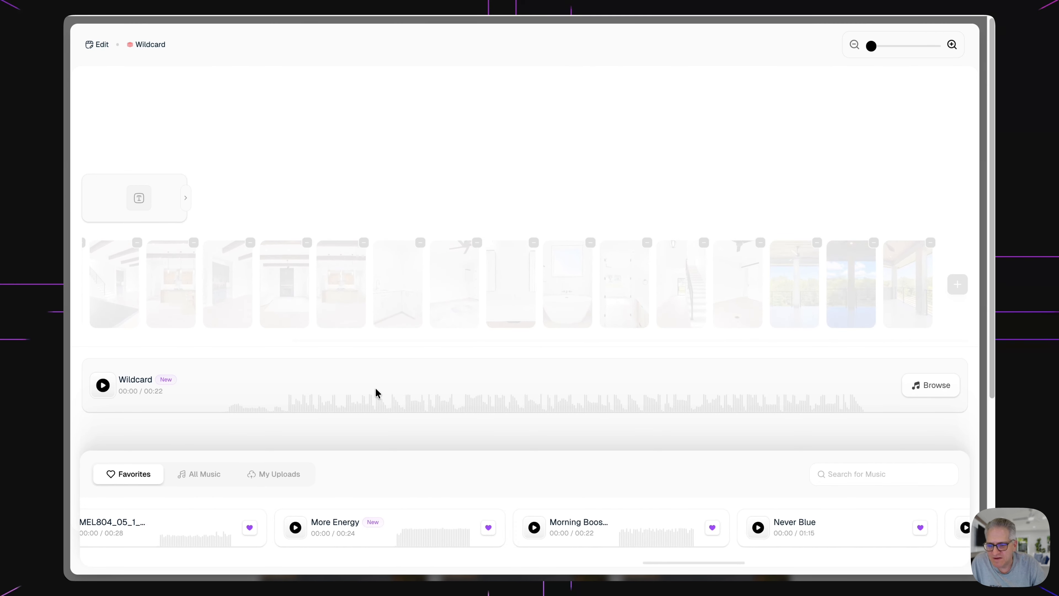
pyautogui.hscroll(-5, 748, 542)
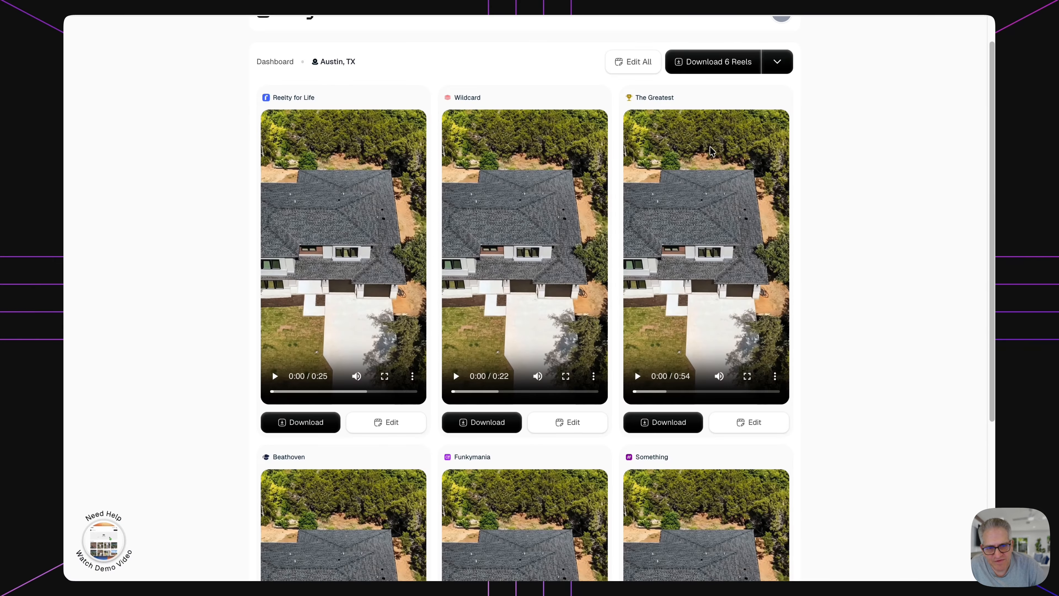
# Open the Beathoven reel for editing, search the favorite music for "True" and replace its song with True Self.
pyautogui.scroll(-3, 595, 435)
pyautogui.scroll(-3, 432, 394)
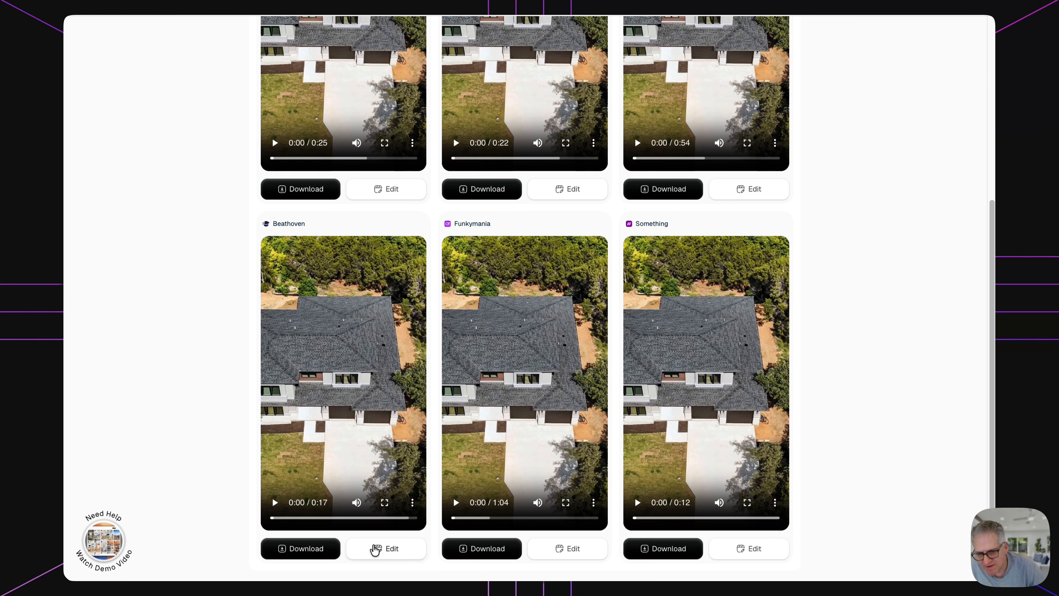
pyautogui.click(376, 549)
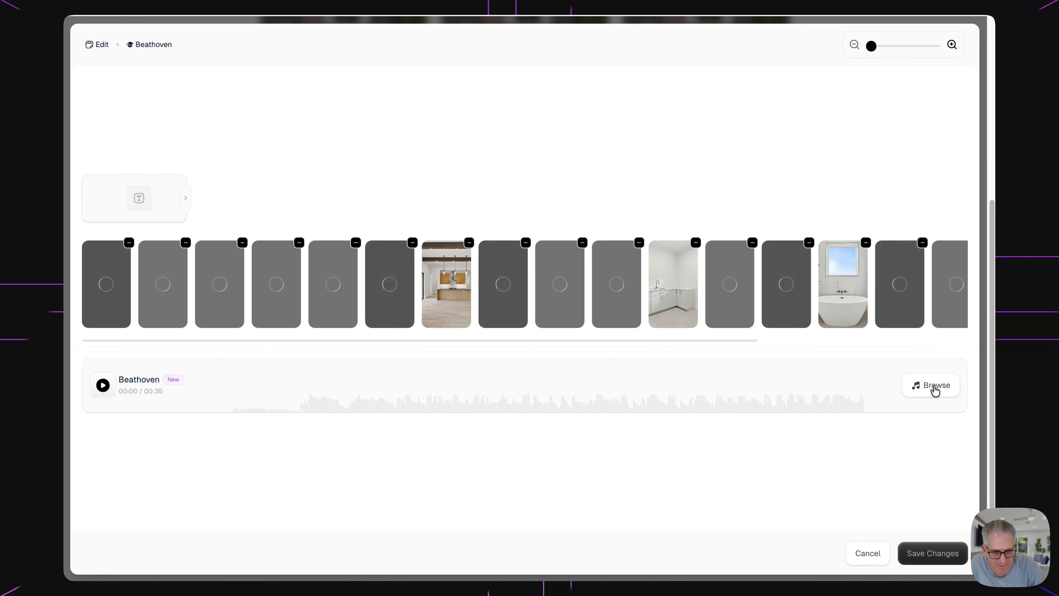
pyautogui.click(934, 391)
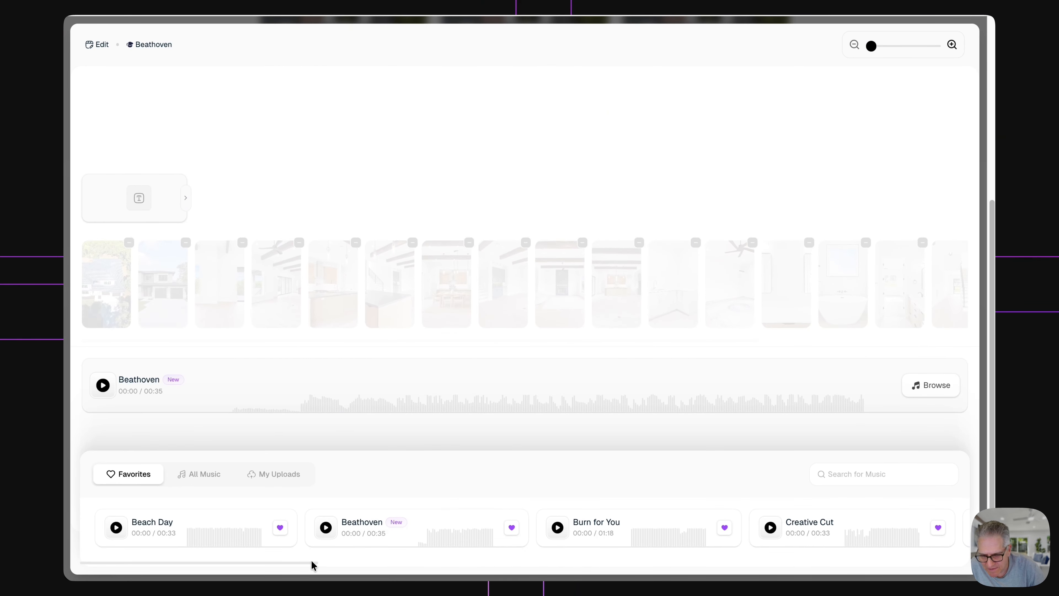
pyautogui.moveTo(314, 567); pyautogui.dragTo(870, 564)
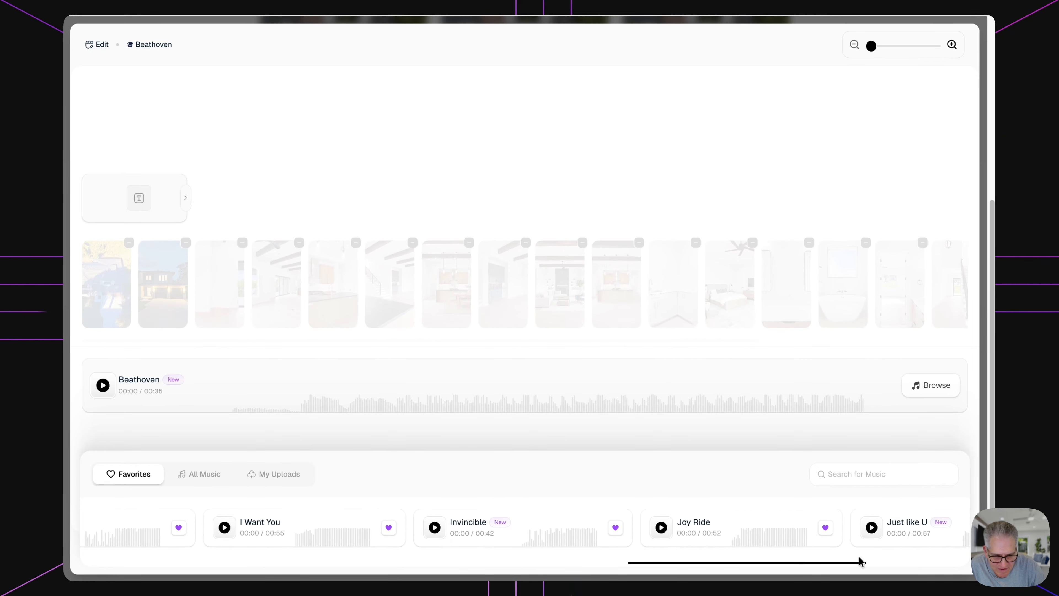
pyautogui.click(870, 469)
pyautogui.write('True')
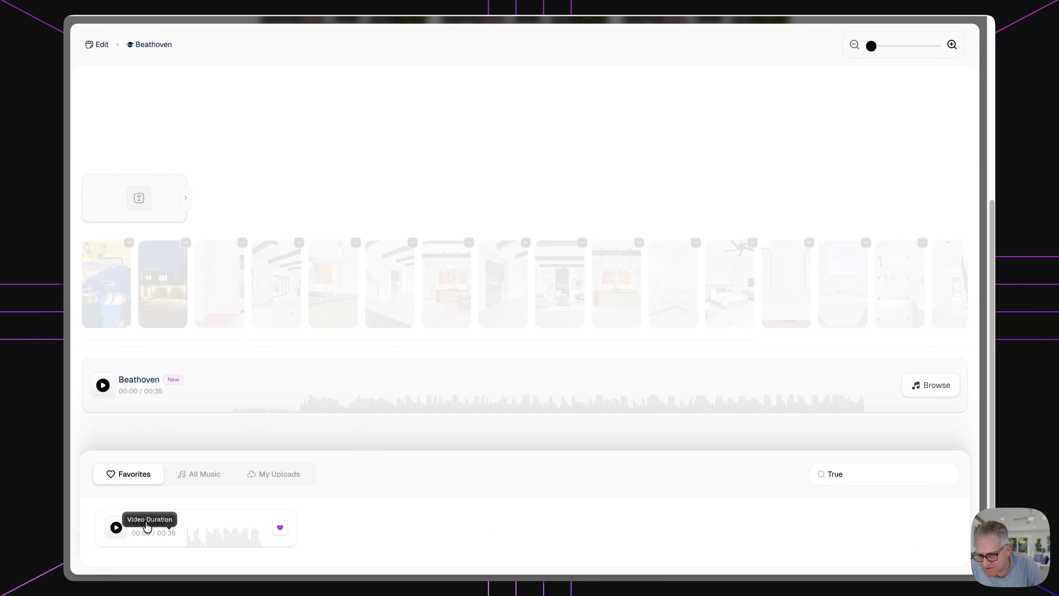
pyautogui.click(194, 520)
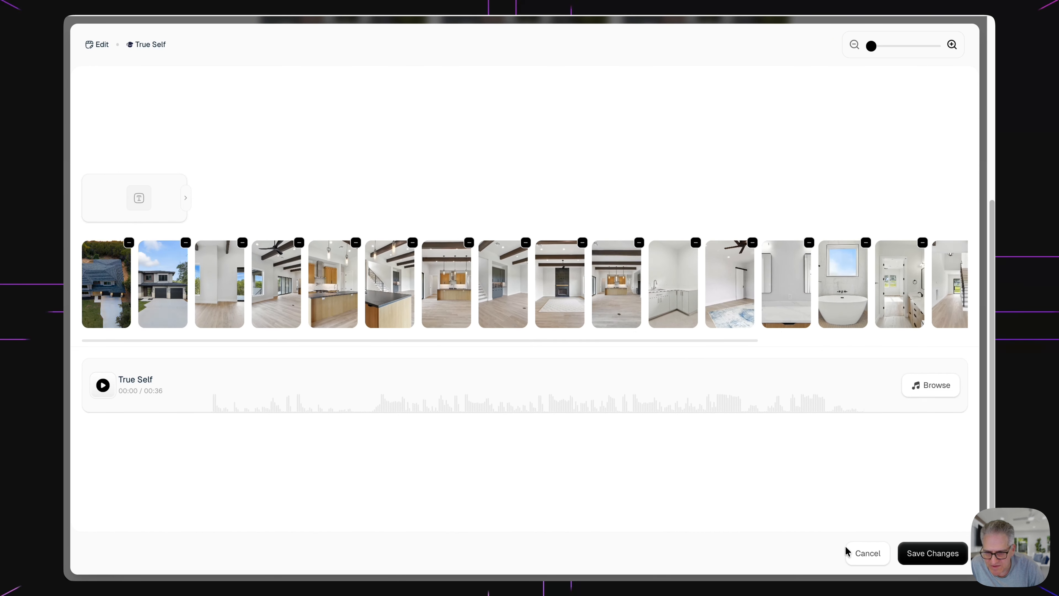
# Save the True Self song change and play a short part of the Something reel.
pyautogui.click(945, 562)
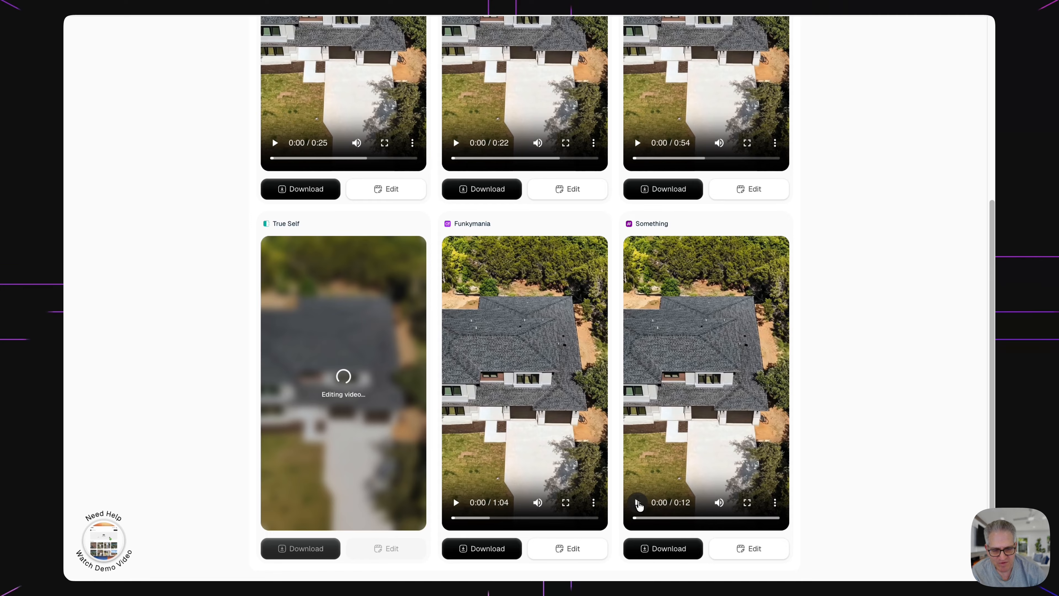
pyautogui.click(638, 503)
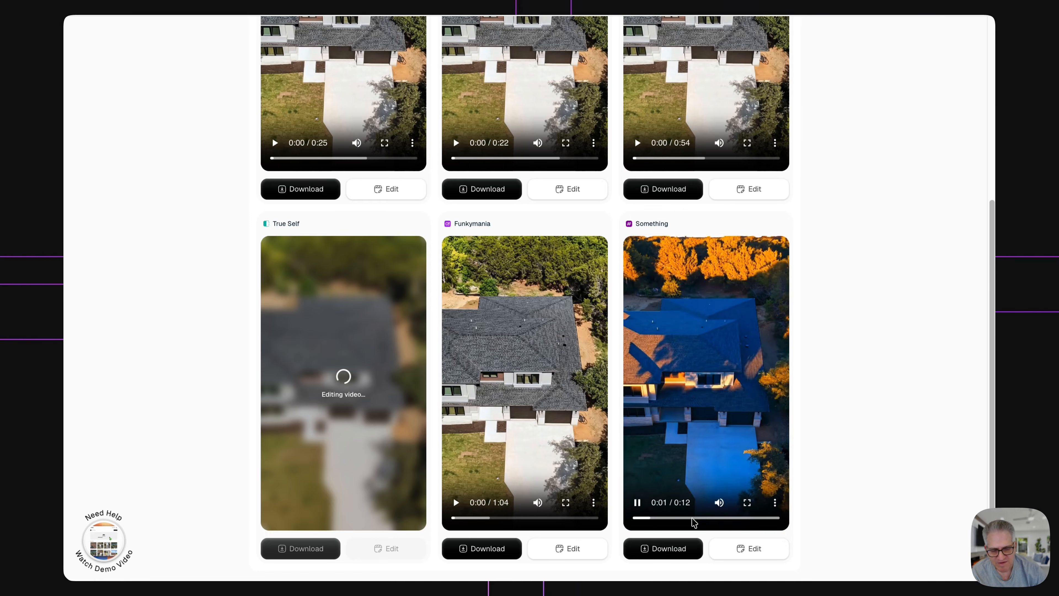
pyautogui.click(637, 503)
# Remove Beathoven from the favorite music and replace the Something reel's song with Riviera, saving the change.
pyautogui.click(753, 553)
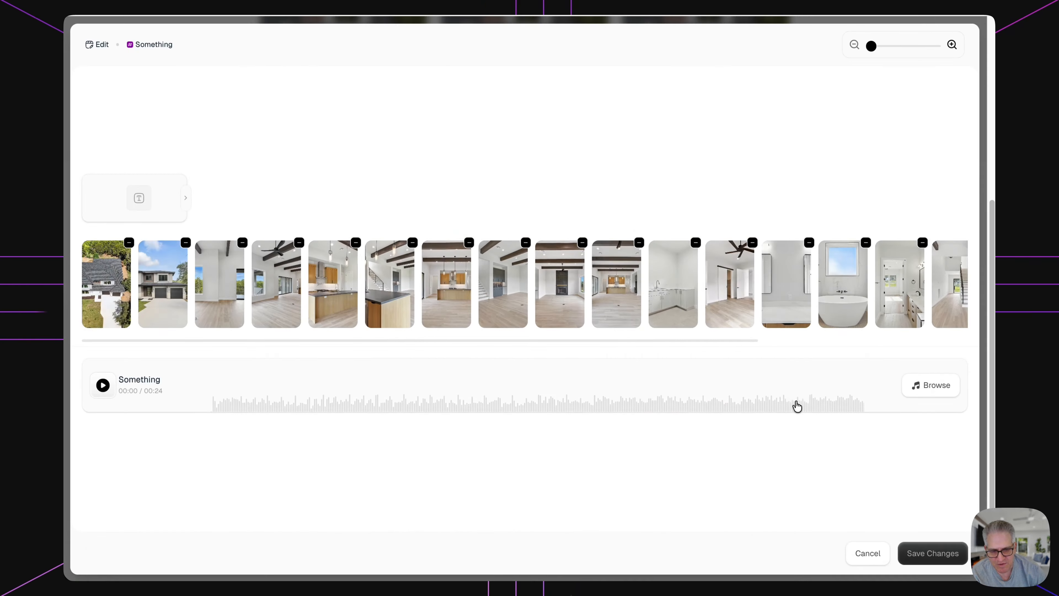
pyautogui.click(921, 395)
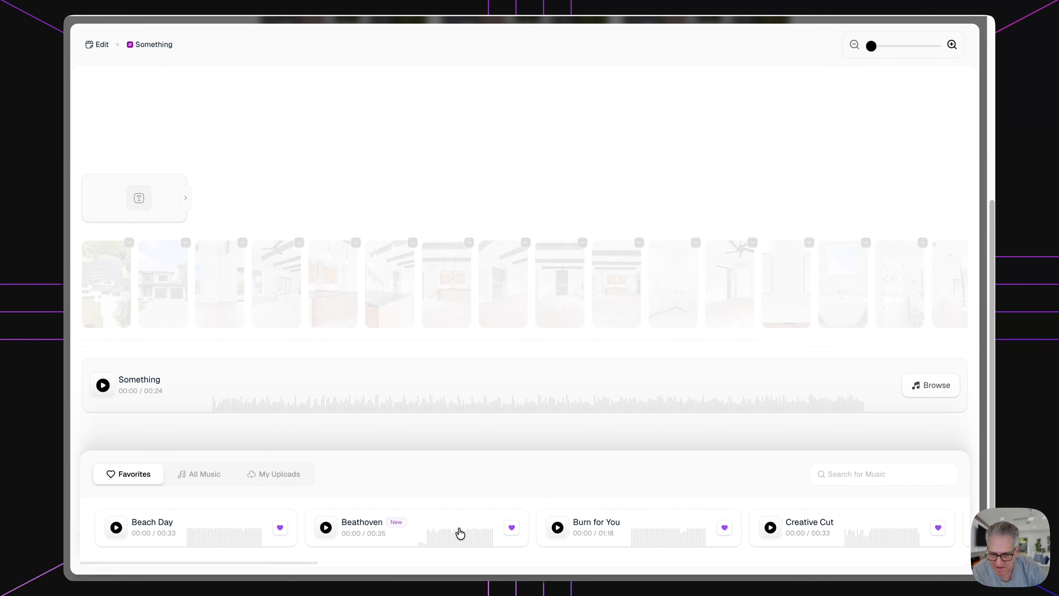
pyautogui.click(512, 528)
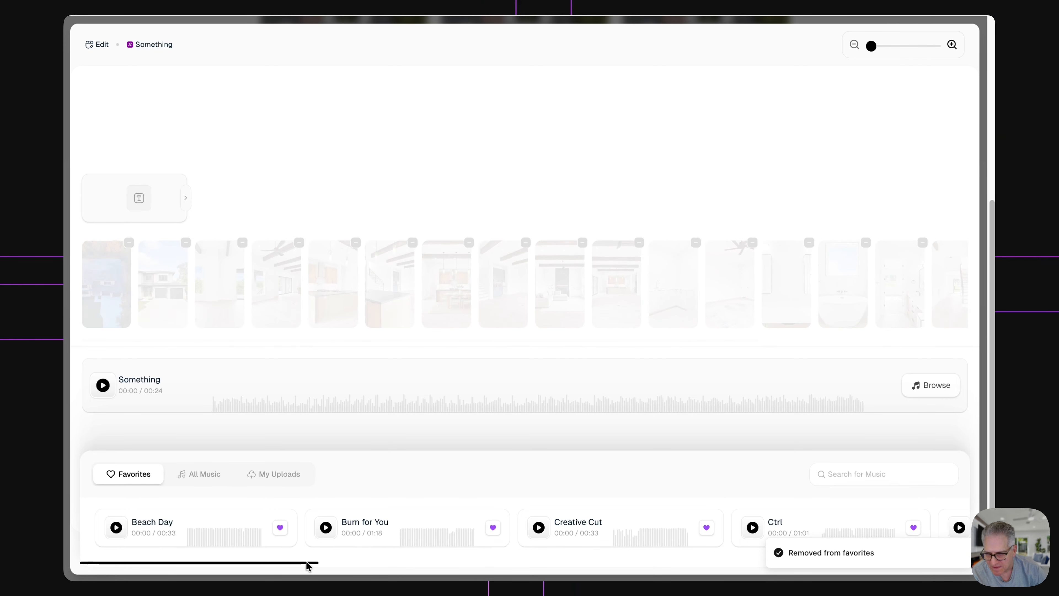
pyautogui.moveTo(308, 563); pyautogui.dragTo(984, 563)
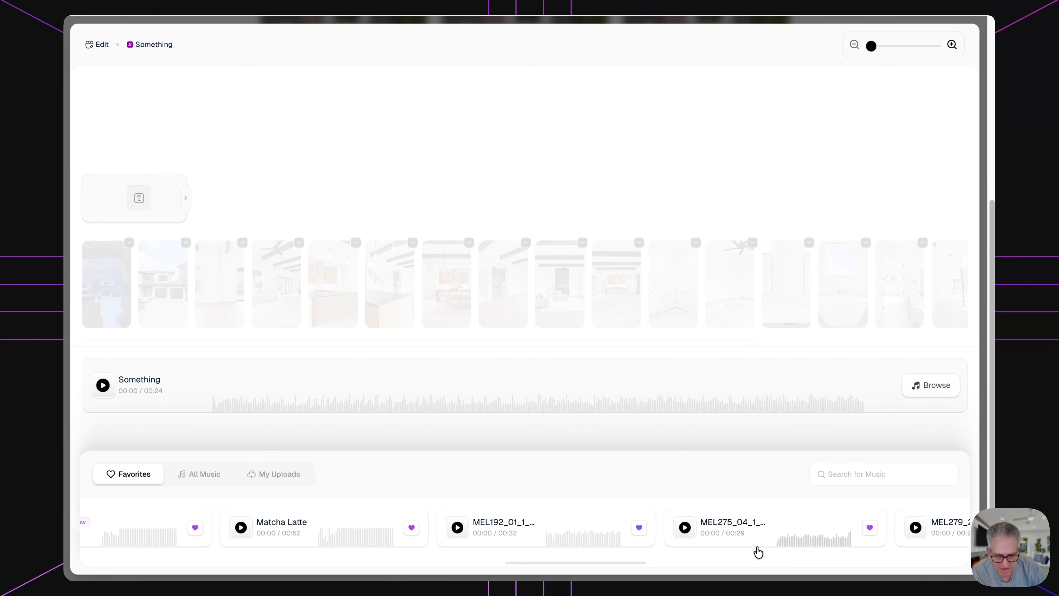
pyautogui.moveTo(637, 562); pyautogui.dragTo(825, 568)
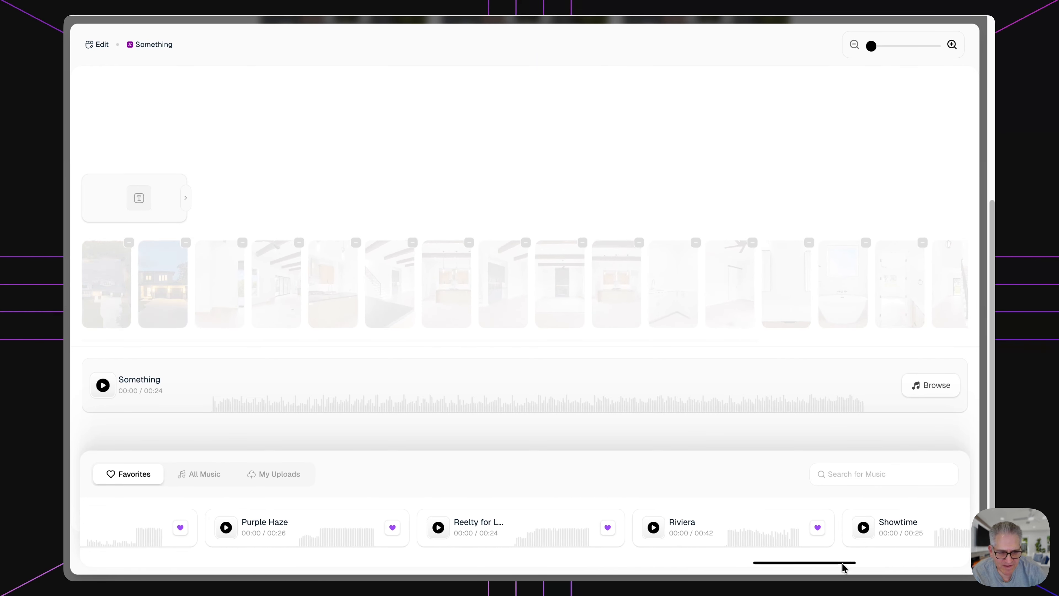
pyautogui.click(724, 528)
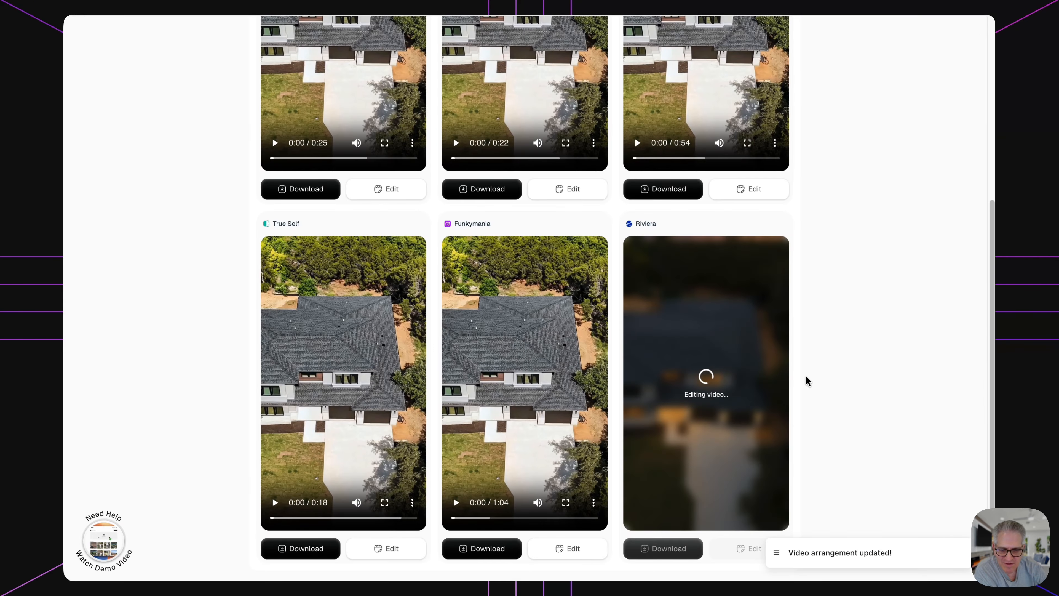
# Look over the Austin, TX listing's reels and view the download and export options for its reels and clips.
pyautogui.scroll(1, 866, 312)
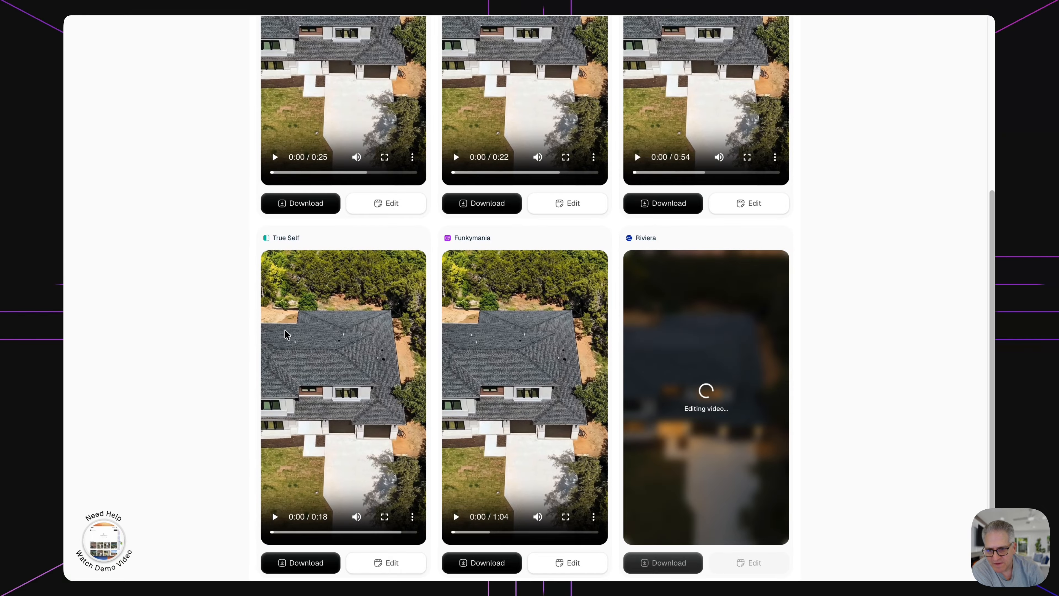
pyautogui.scroll(10, 320, 367)
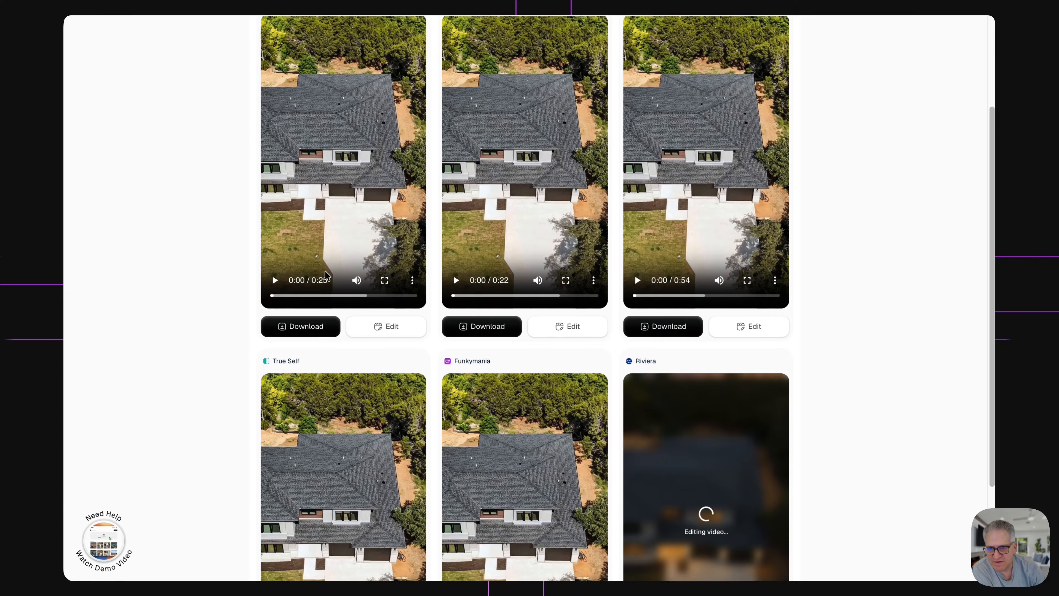
pyautogui.scroll(-2, 351, 338)
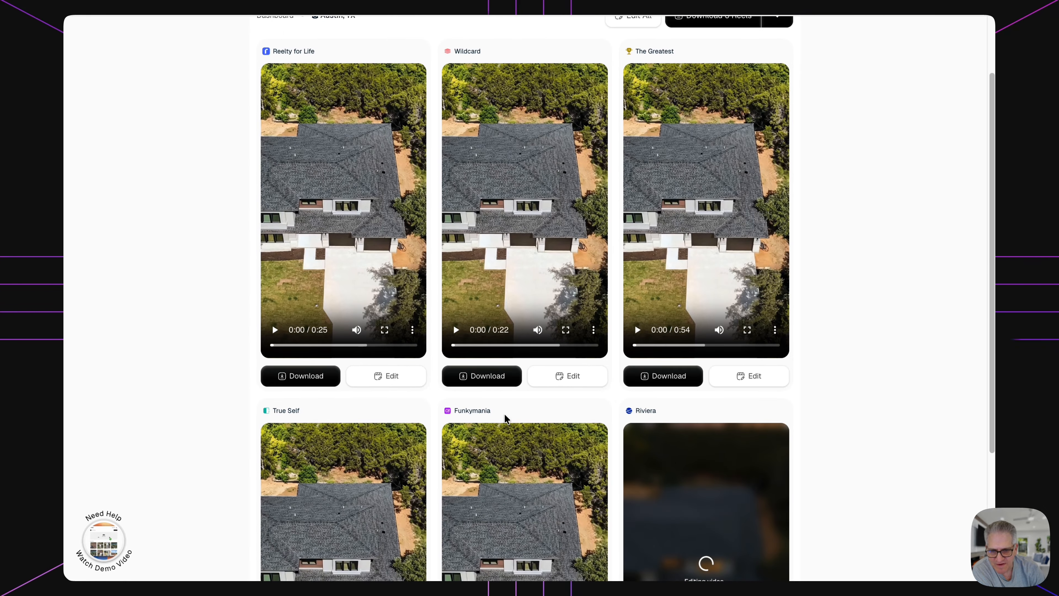
pyautogui.scroll(-4, 506, 417)
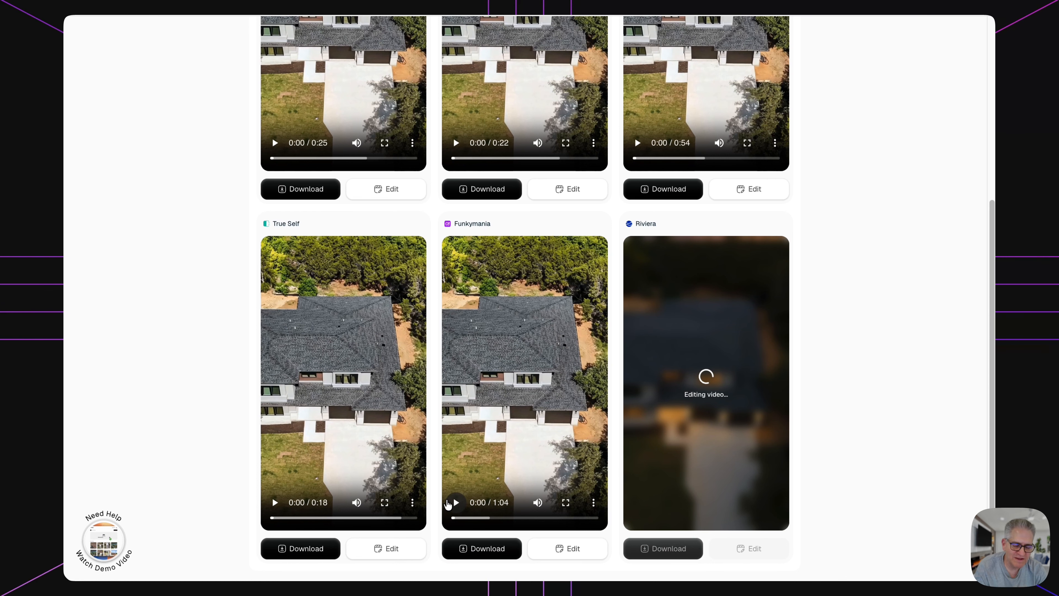
pyautogui.scroll(6, 892, 260)
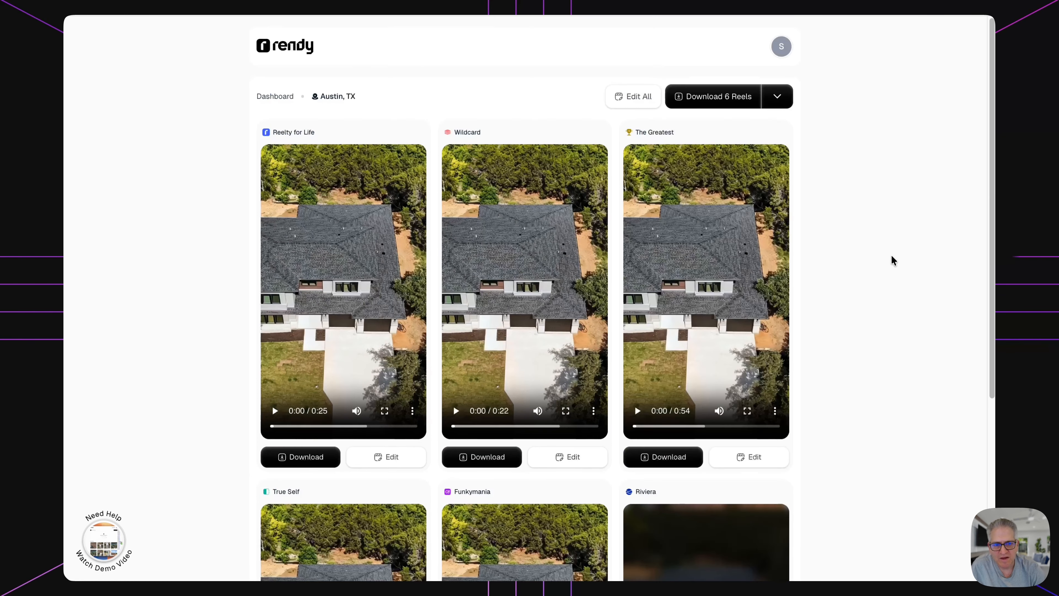
pyautogui.click(777, 101)
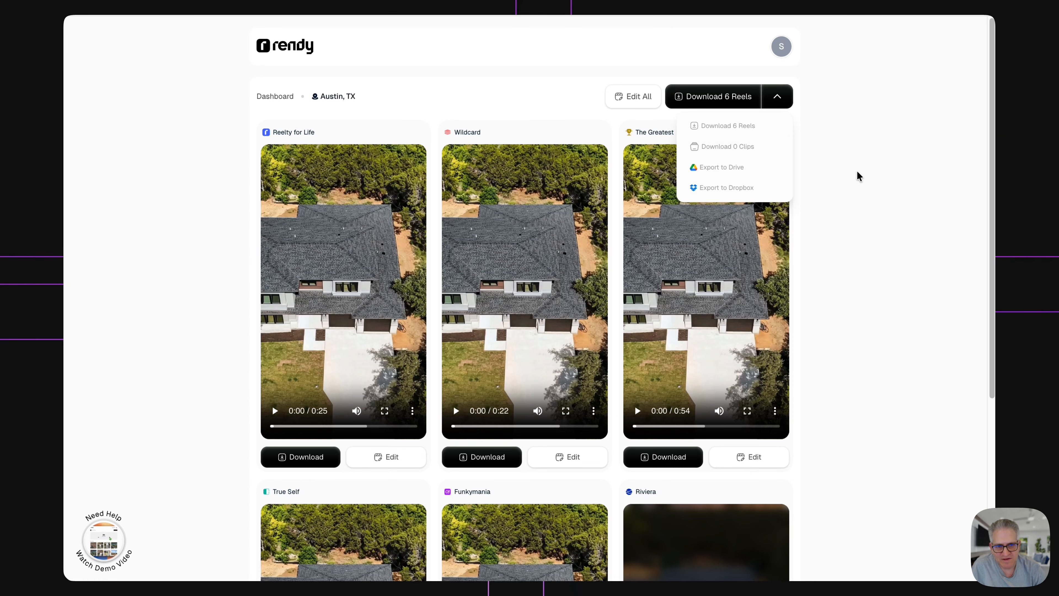
pyautogui.click(882, 194)
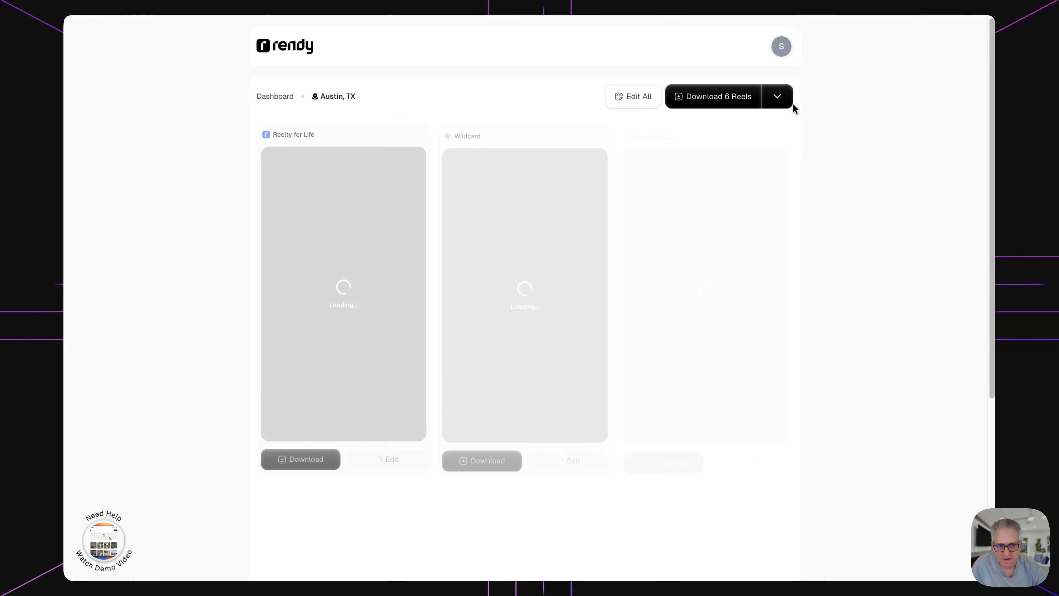
pyautogui.click(778, 99)
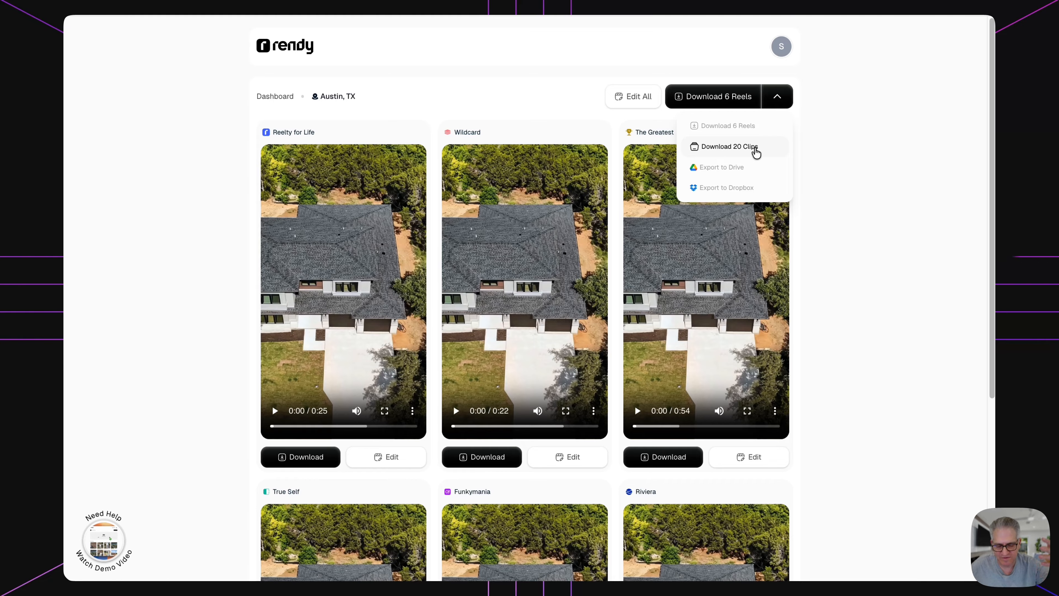
pyautogui.click(854, 253)
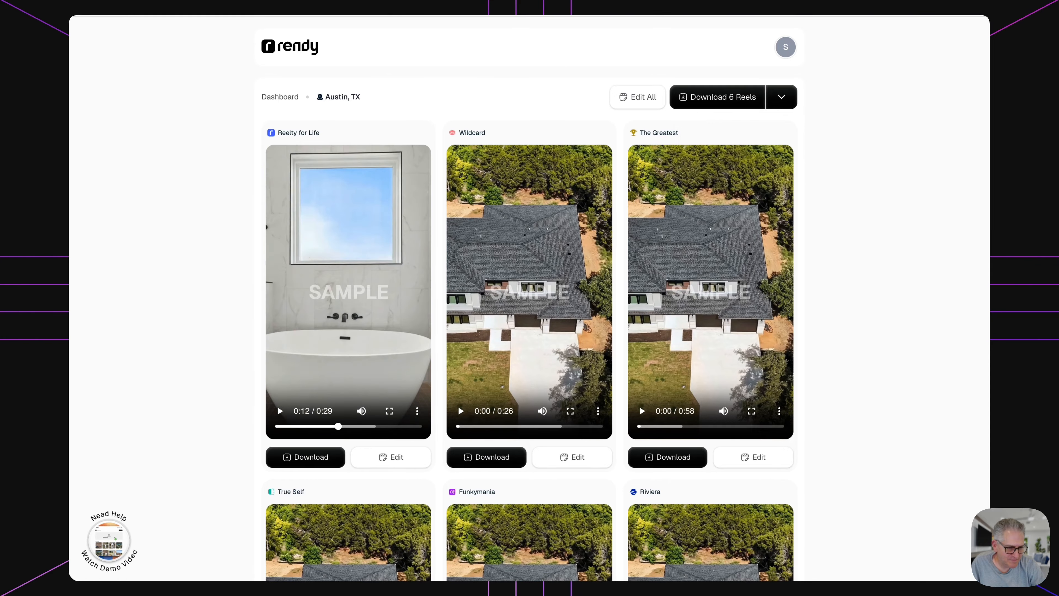
# Apply the Showing Austin brand as an outro to all of the listing's reels.
pyautogui.click(638, 99)
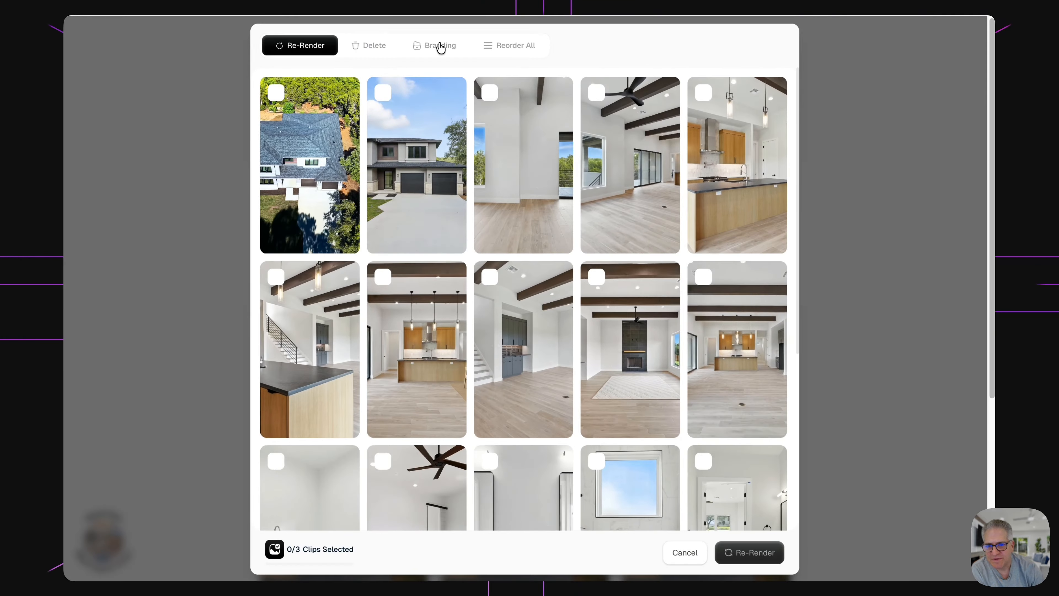
pyautogui.click(438, 45)
pyautogui.click(710, 84)
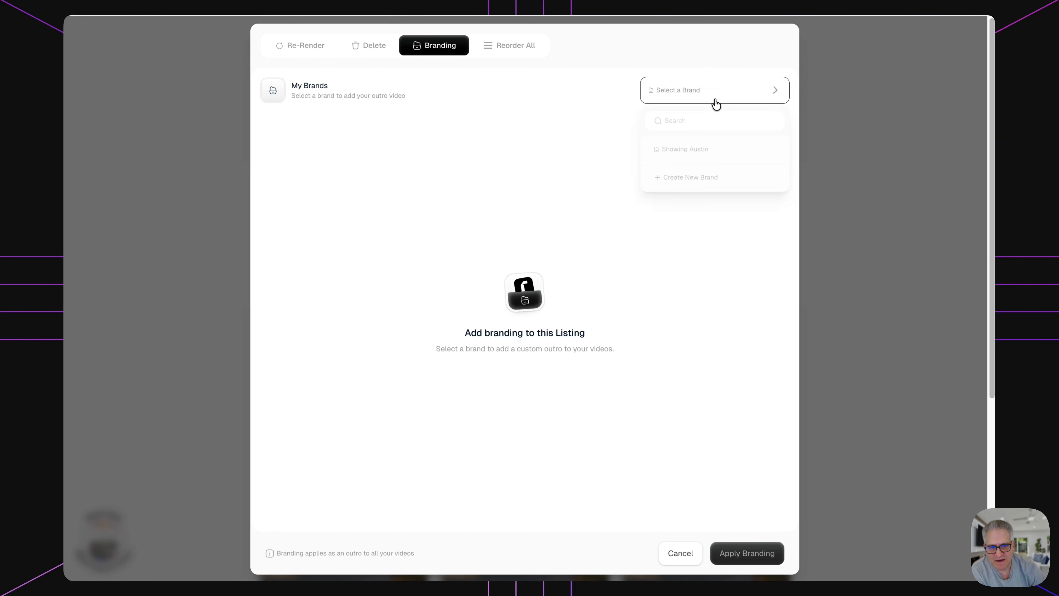
pyautogui.click(681, 153)
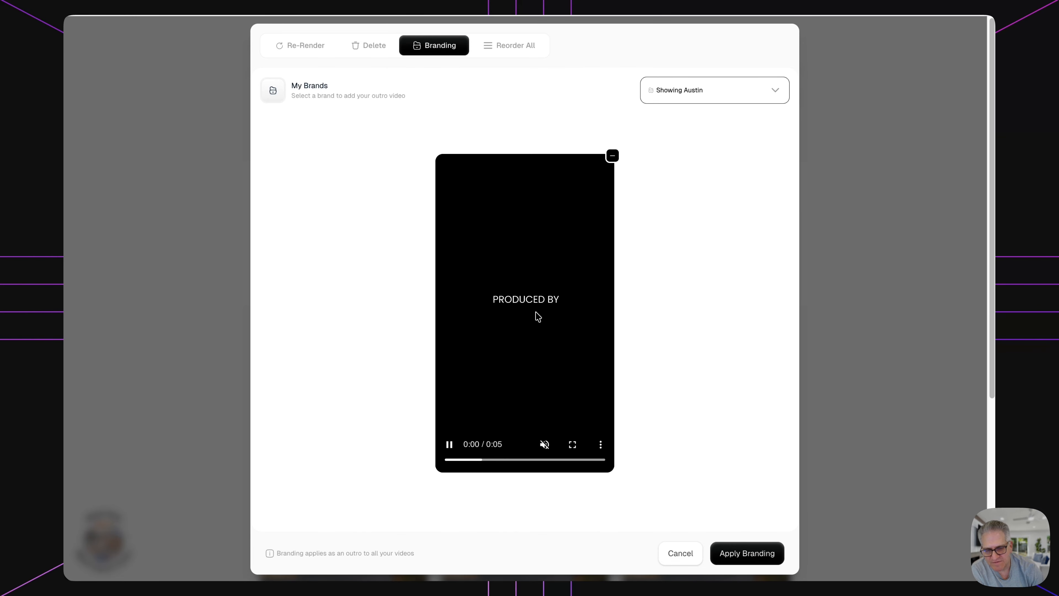
pyautogui.click(731, 557)
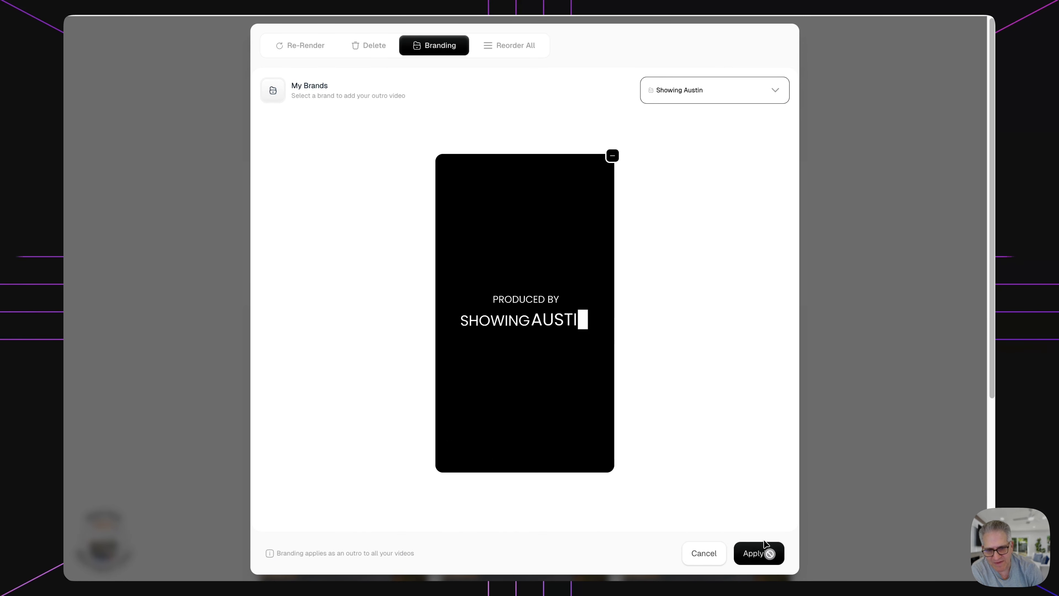